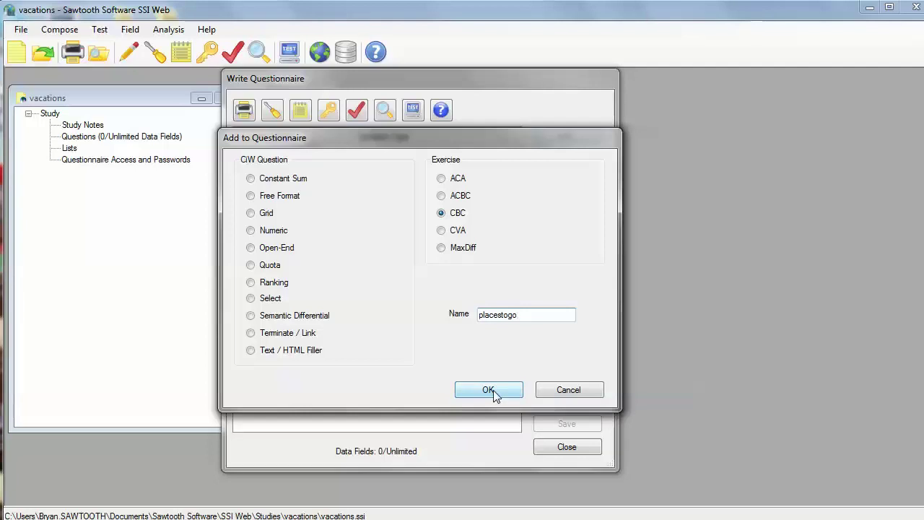
Create the CBC exercise placestogo and add "Destination:" as its first attribute.
left_click(488, 390)
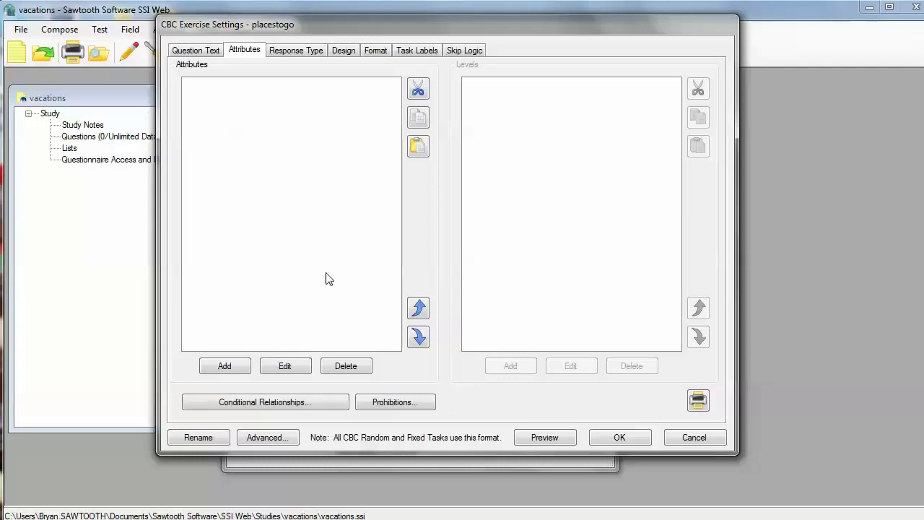
left_click(225, 366)
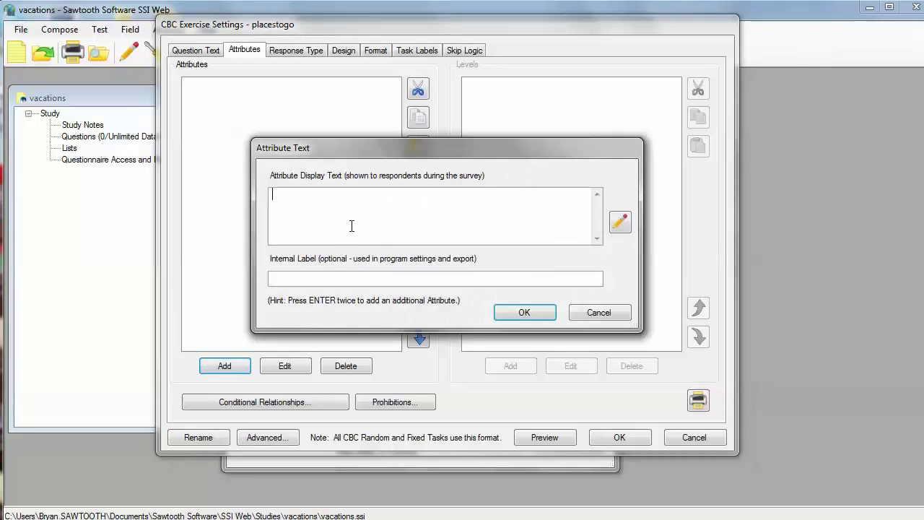
type("Destimat")
key("BackSpace")
type("nati")
left_click(524, 312)
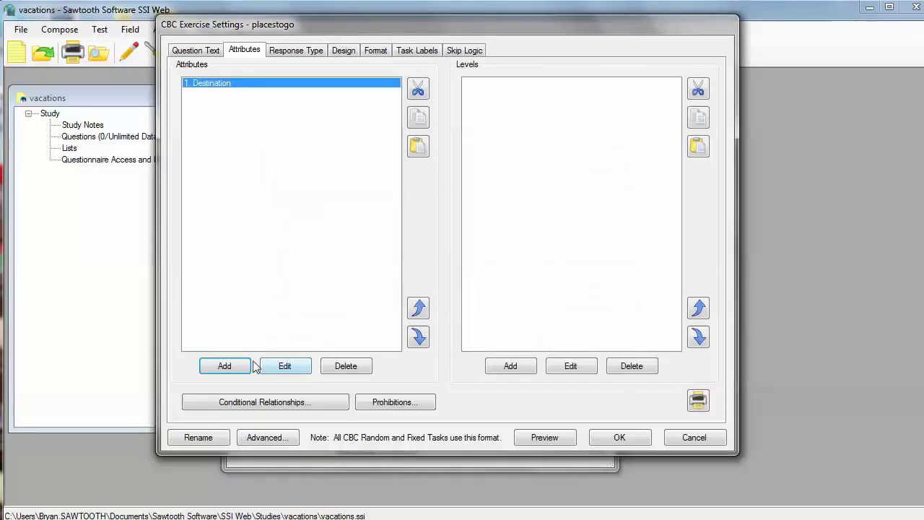
Add two more attributes, "Length of Stay:" and "Cost per person per day:".
left_click(231, 366)
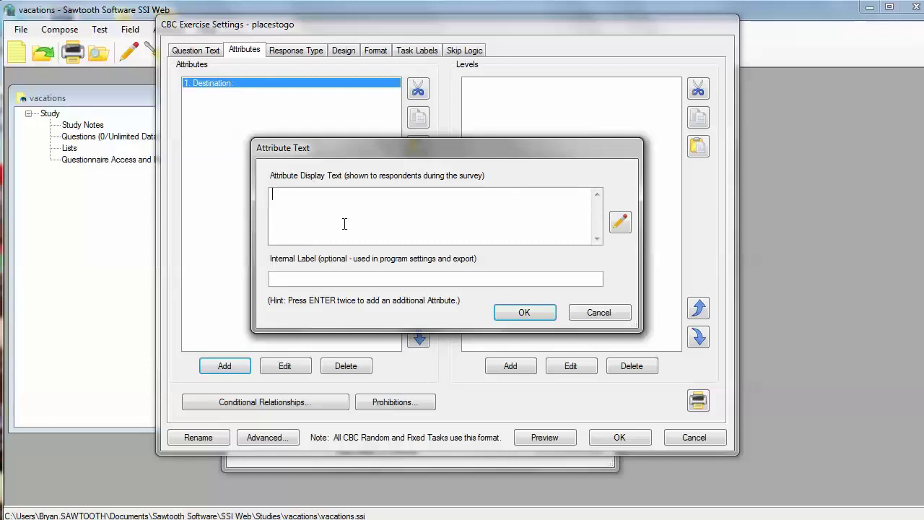
type("Length of Stay:")
key("Return")
key("Return")
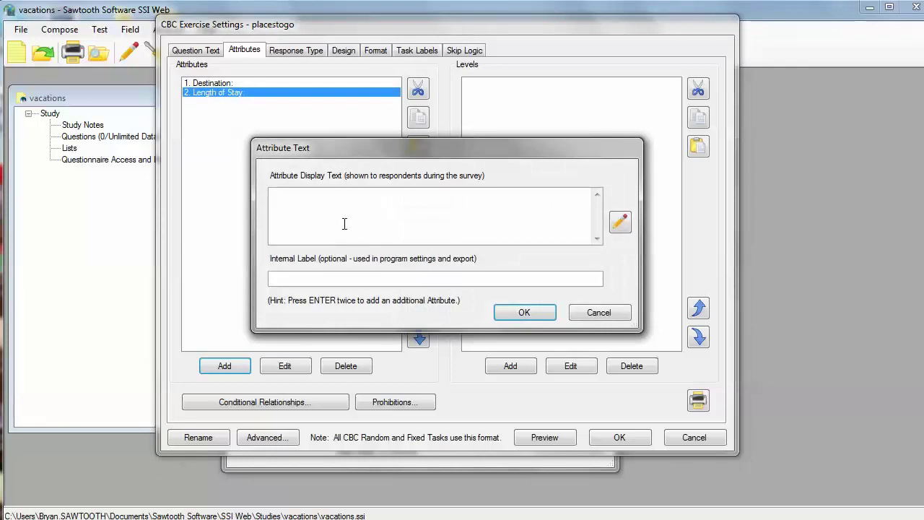
type("Cost per person per day:")
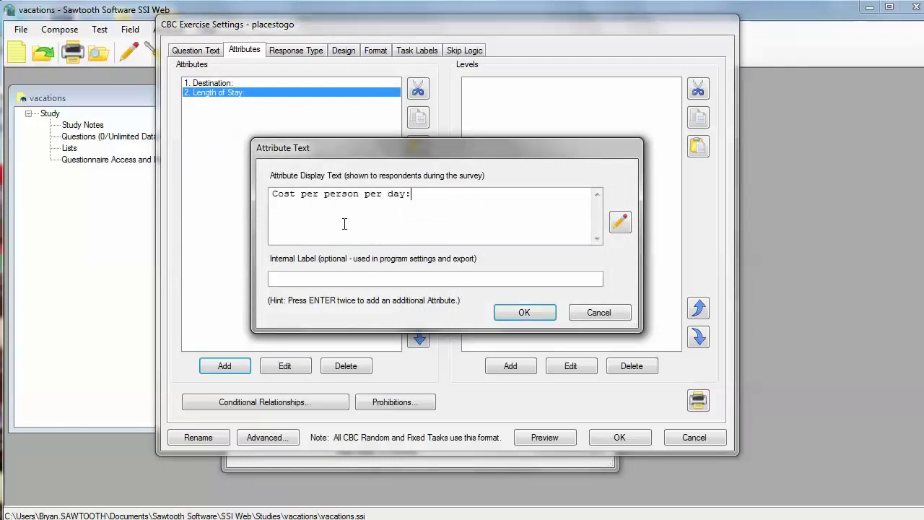
key("Return")
Add the levels "Honolulu, Hawaii", "Los Angeles, California" and "Paris, France" to the Destination attribute.
left_click(227, 84)
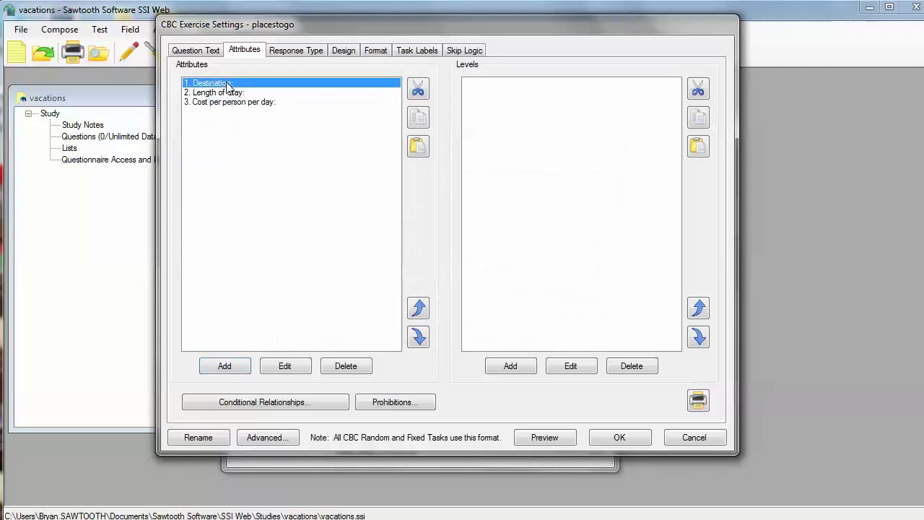
left_click(510, 366)
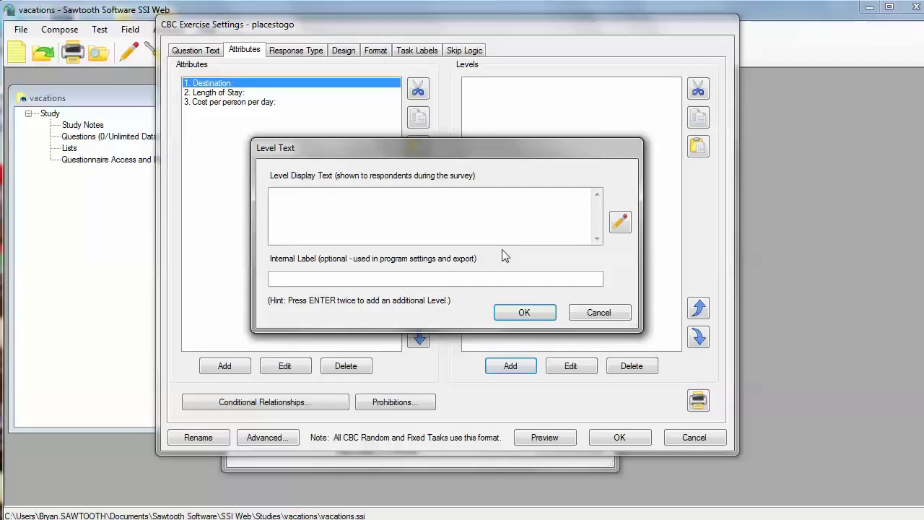
type("Honolulu, Ha")
key("Return")
key("Return")
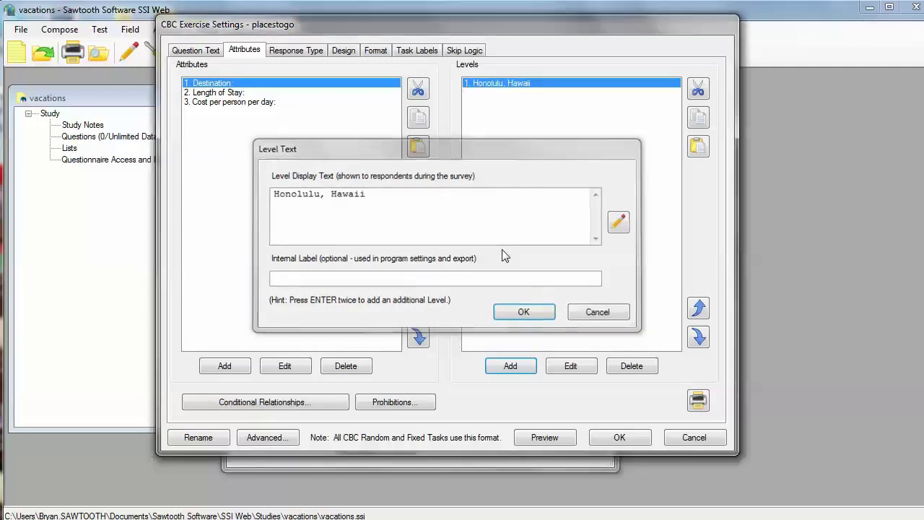
type("Los An")
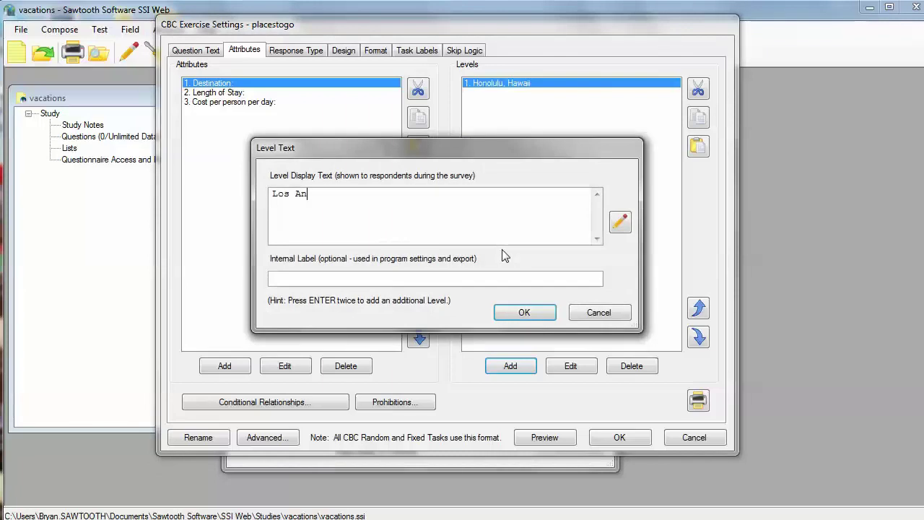
type("geles, California")
key("Return")
key("Return")
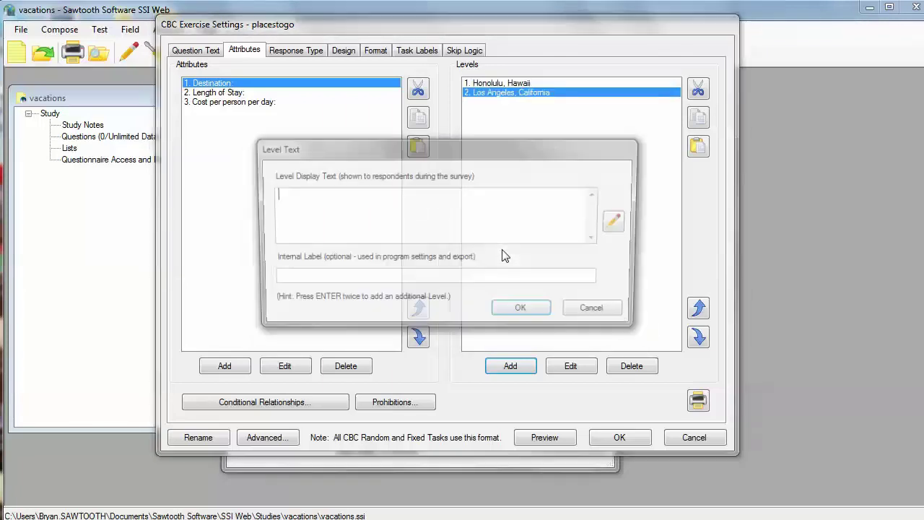
type("Paris, France")
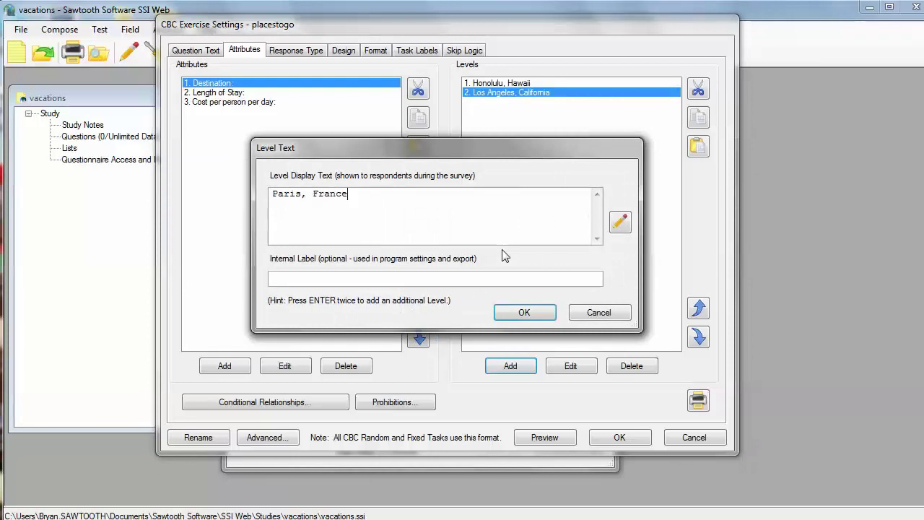
key("Return")
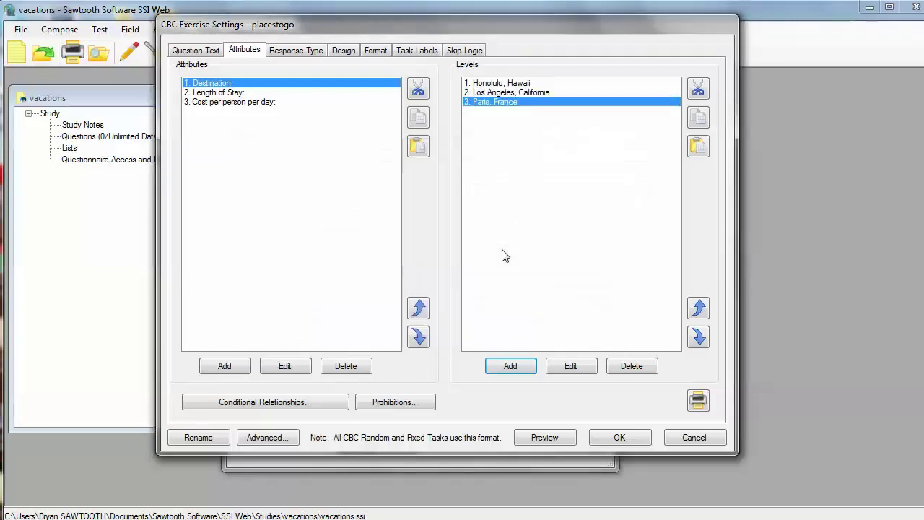
Add the levels "3 days", "4 days" and "5 days" to the Length of Stay attribute.
left_click(197, 96)
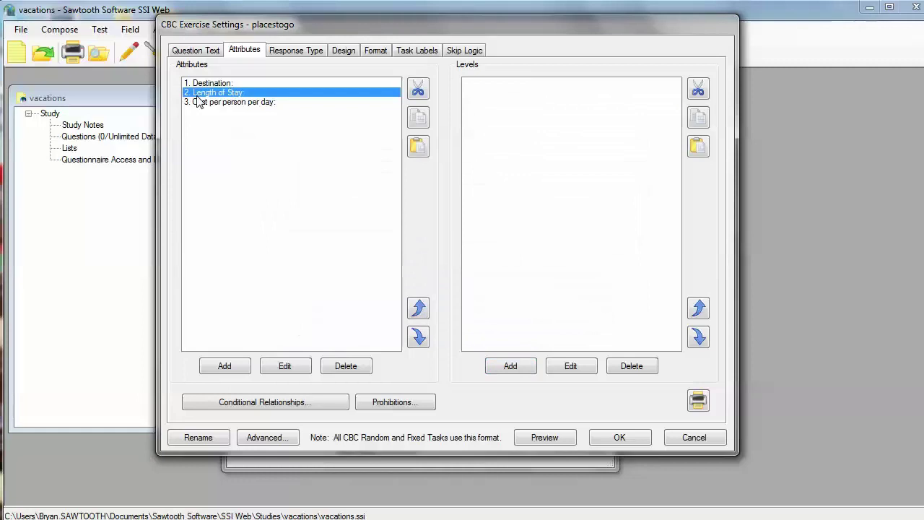
left_click(511, 366)
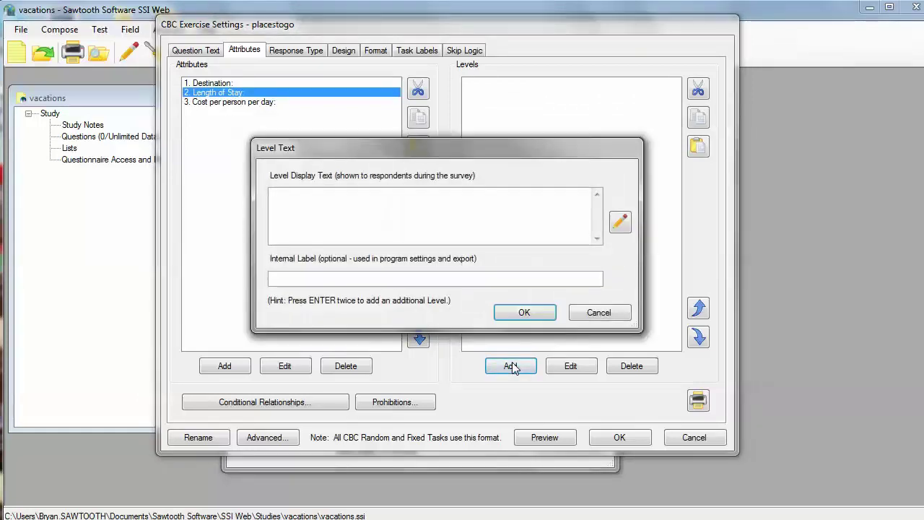
type("3 days")
key("Return")
key("Return")
type("4 day")
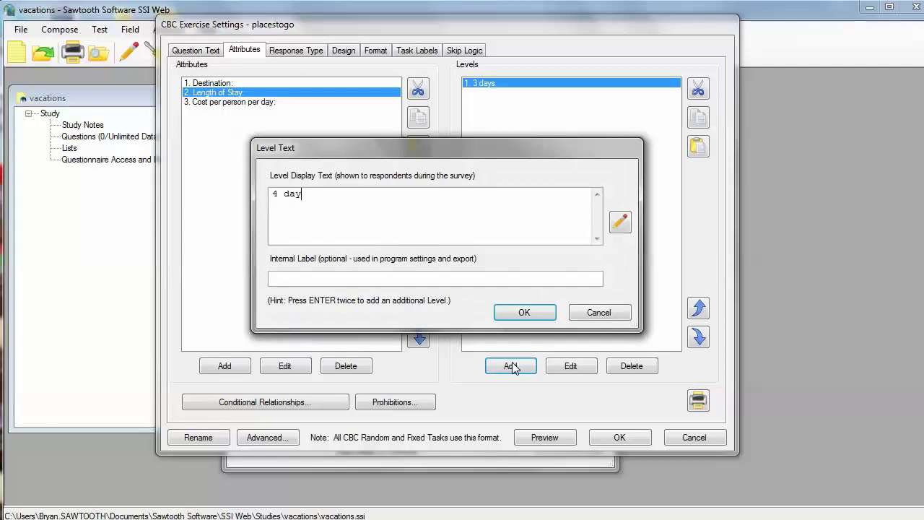
type("s")
key("Return")
key("Return")
type("5 days")
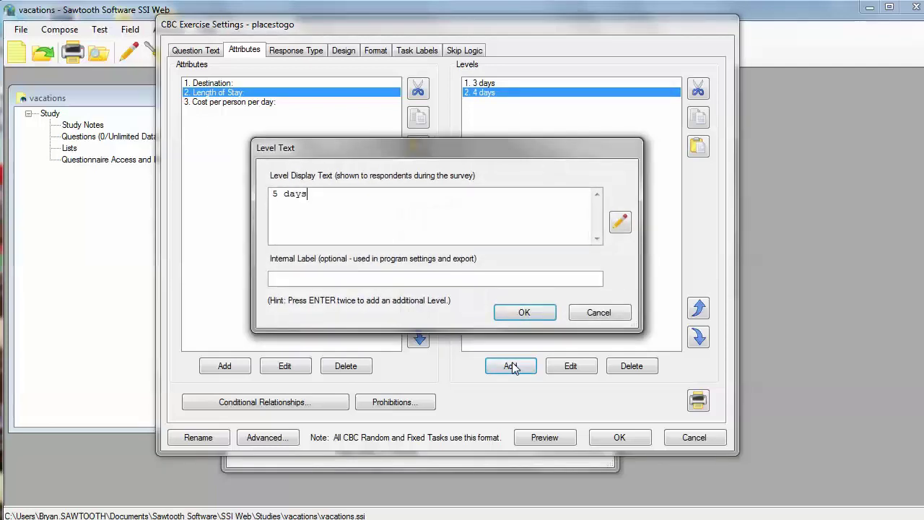
key("Return")
Add the levels $300, $400 and $500 to the Cost per person per day attribute.
left_click(265, 105)
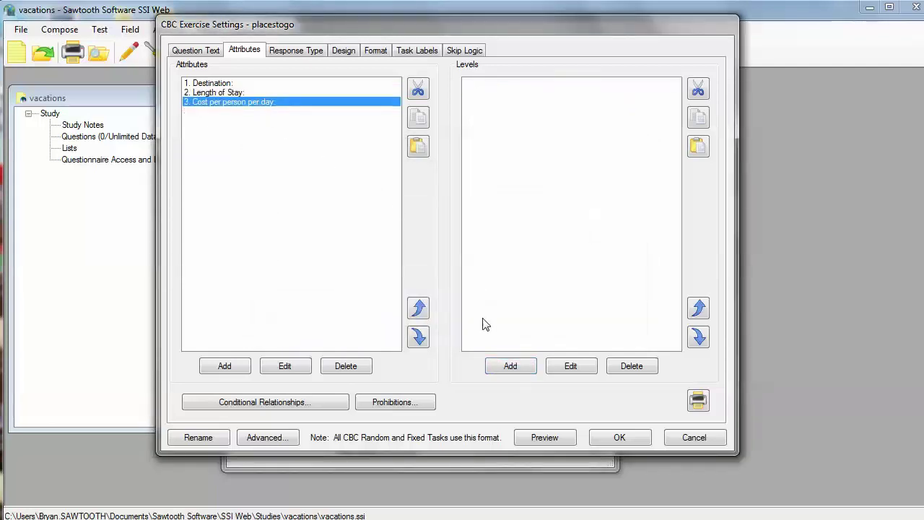
left_click(509, 366)
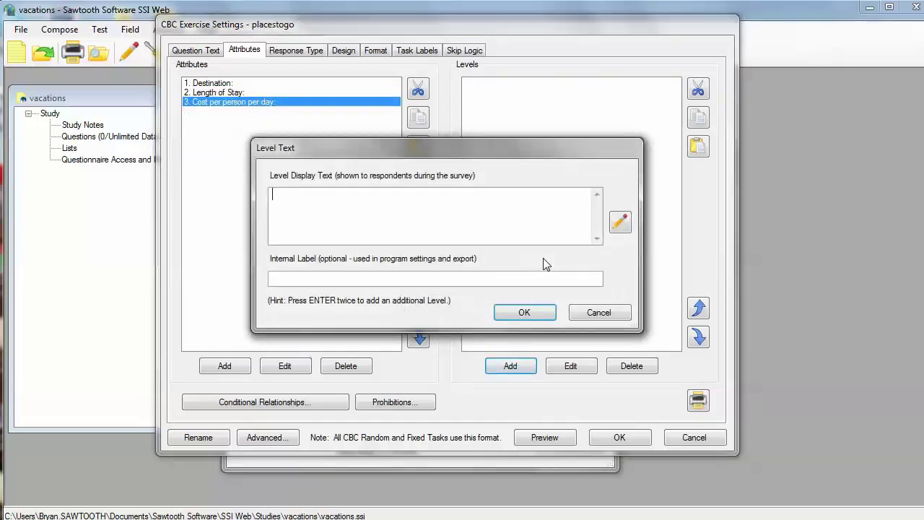
type("$300")
key("Return")
key("Return")
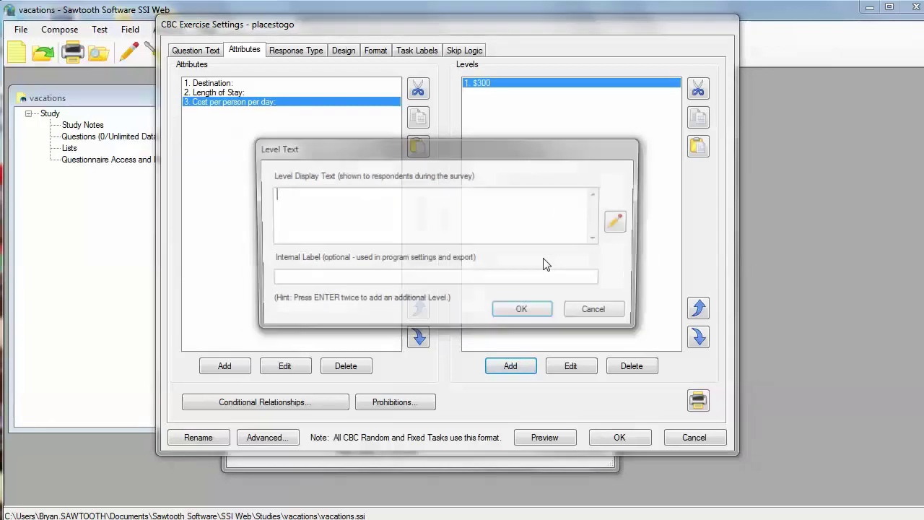
type("#")
key("BackSpace")
key("BackSpace")
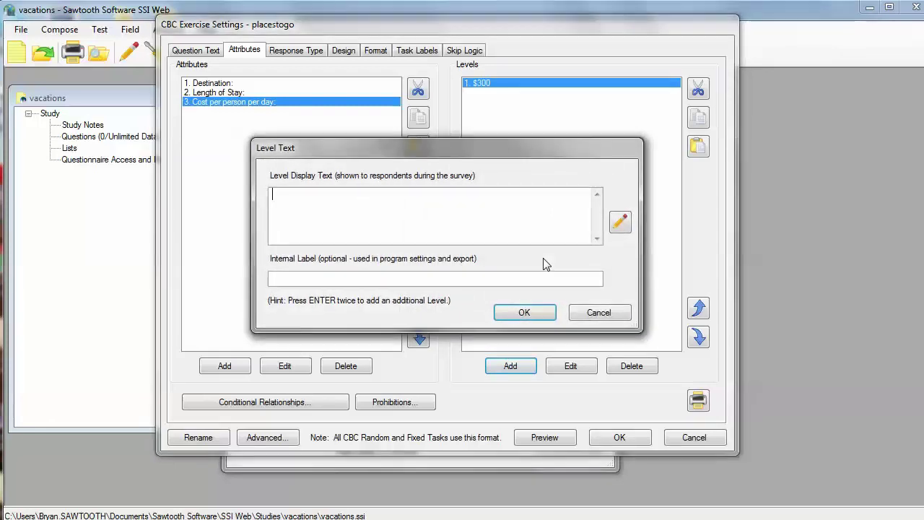
type("$400")
key("Return")
key("Return")
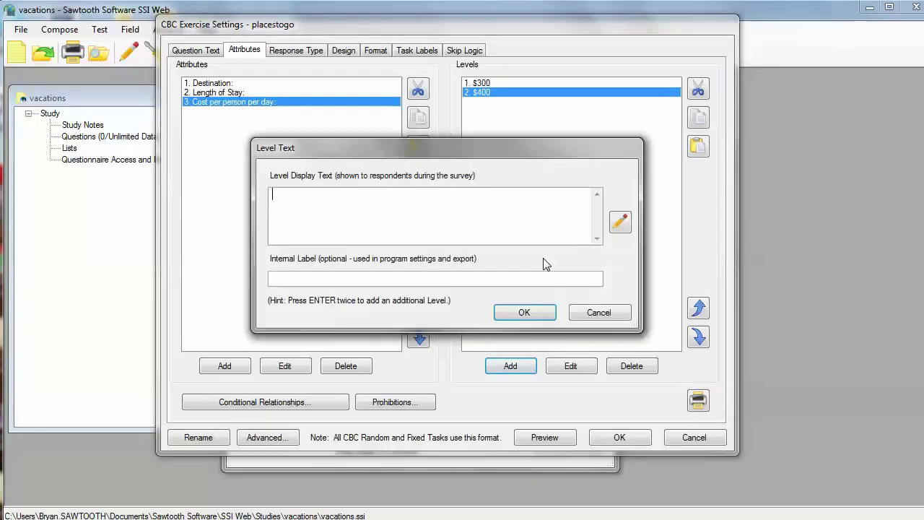
type("$500")
key("Return")
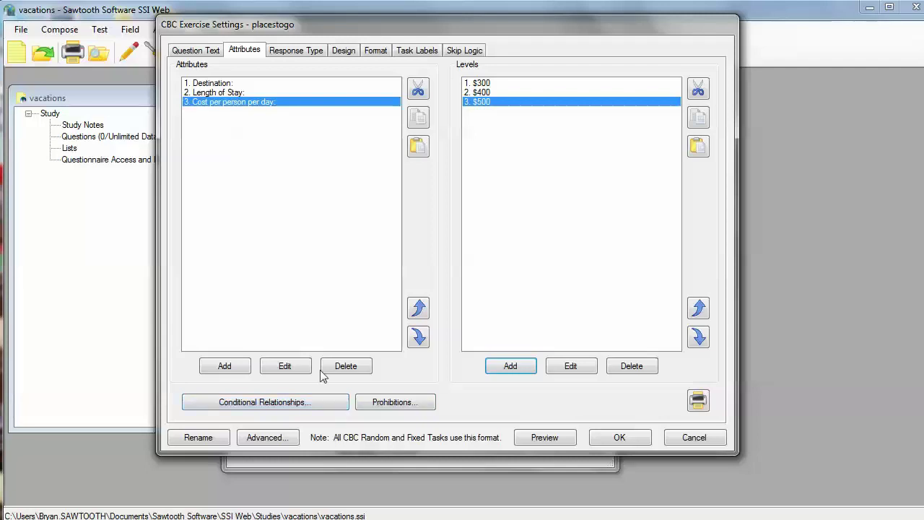
Examine the Best-Worst Choice and Constant Sum / Chip Allocation response types, then return to Discrete Choice.
left_click(285, 51)
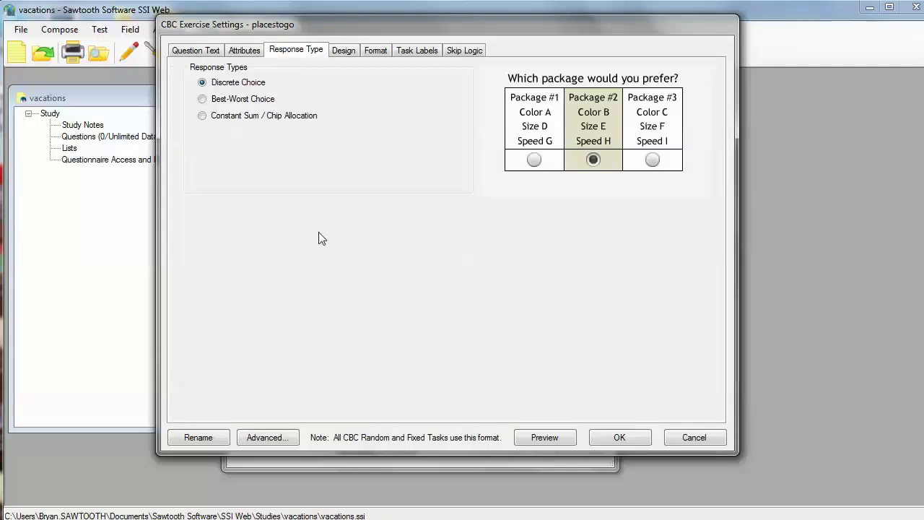
left_click(235, 106)
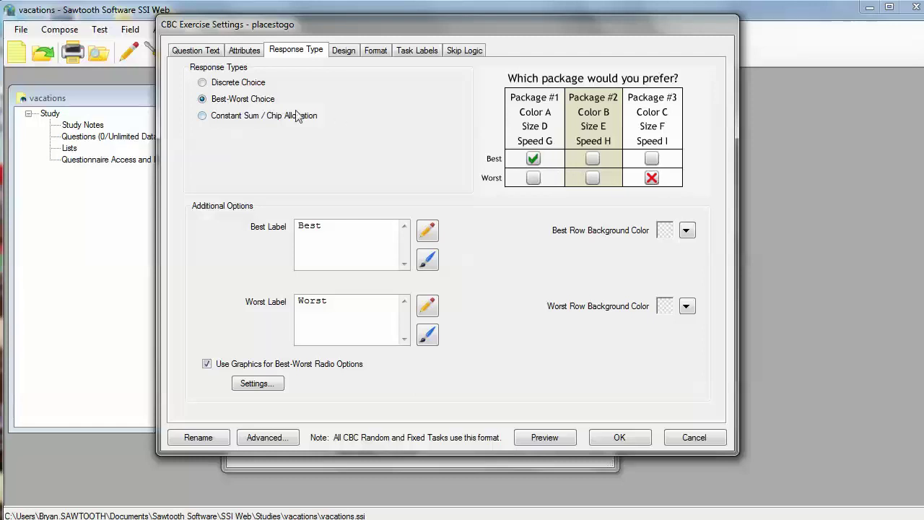
left_click(260, 118)
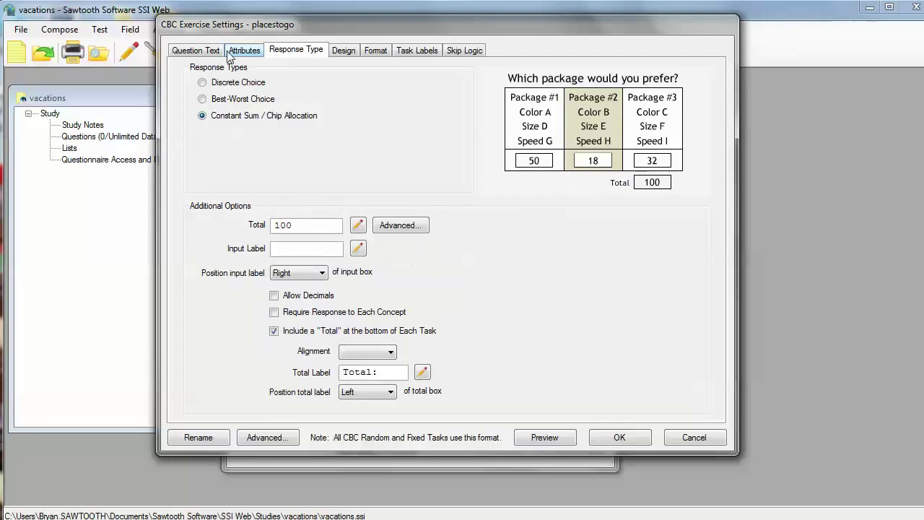
left_click(226, 85)
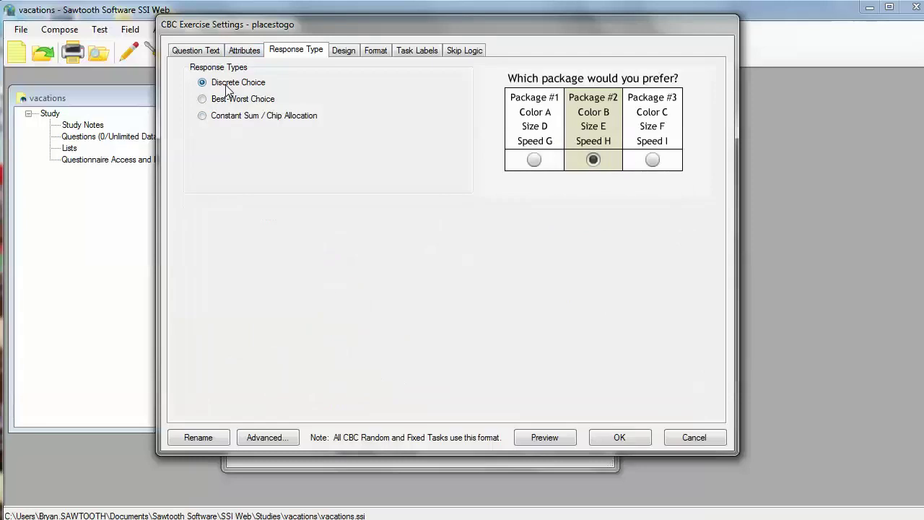
Set the exercise's design to 10 random tasks and 0 fixed tasks.
left_click(339, 55)
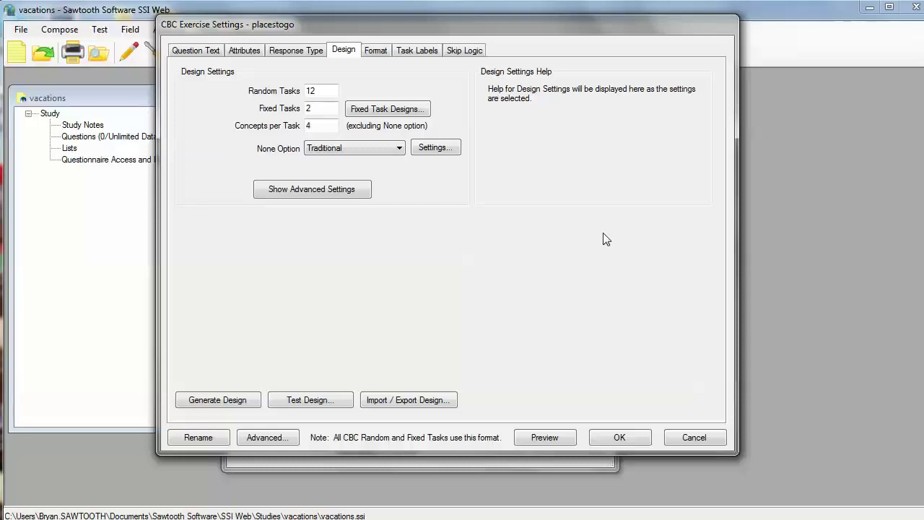
left_click(324, 91)
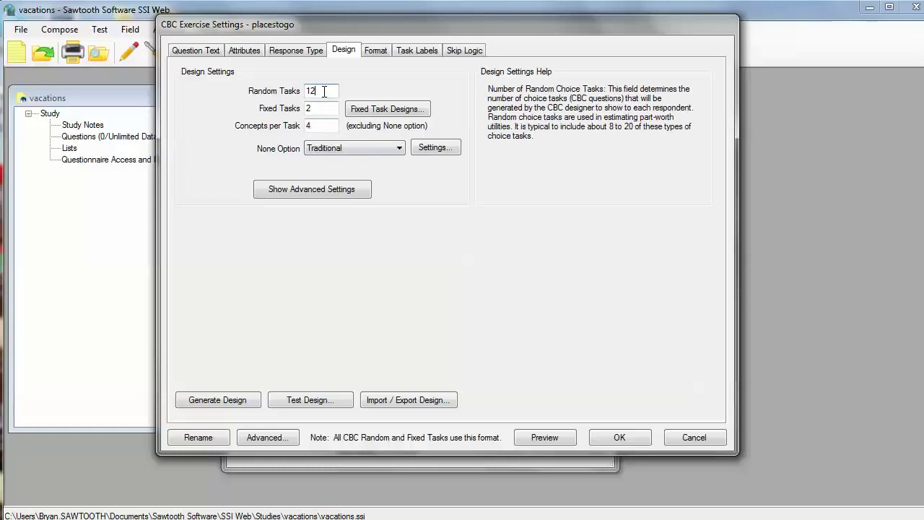
left_click_drag(324, 91, 298, 94)
type("10")
left_click(327, 110)
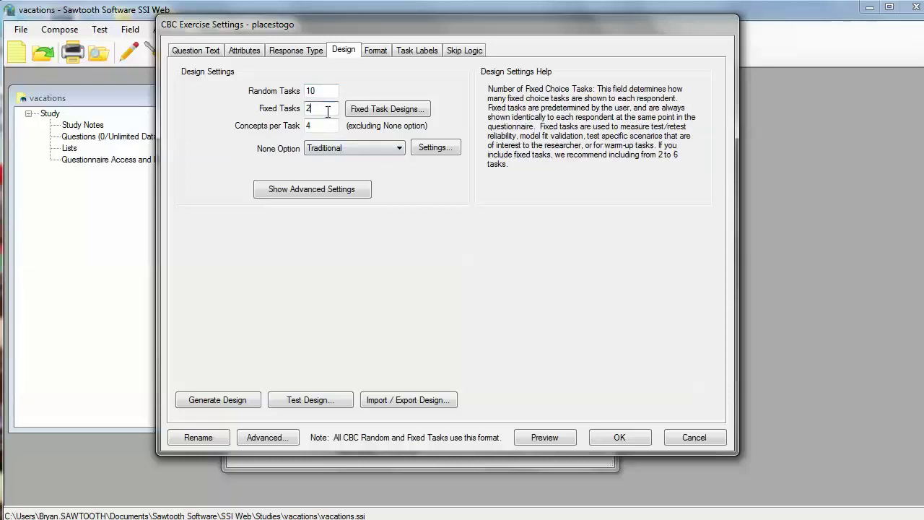
key("BackSpace")
left_click(325, 128)
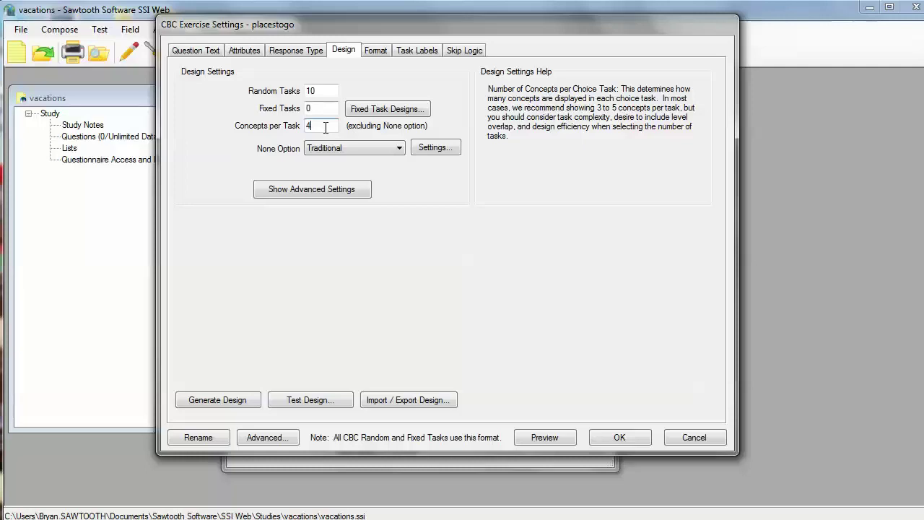
key("Tab")
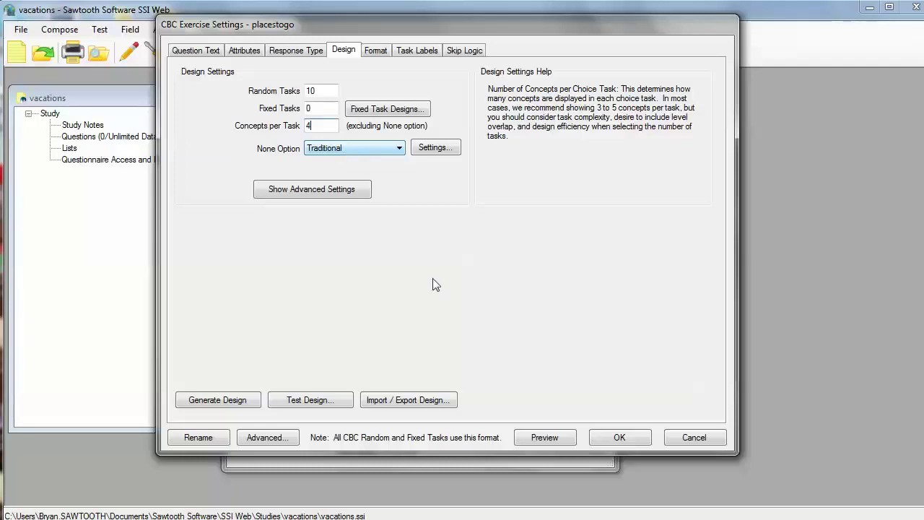
Preview the choice task, close the preview and show the exercise's question text settings.
left_click(544, 437)
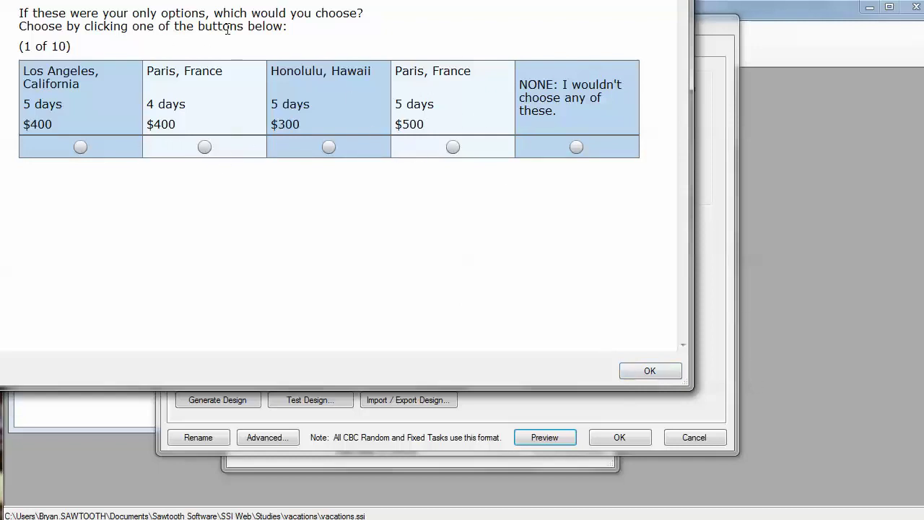
left_click(677, 372)
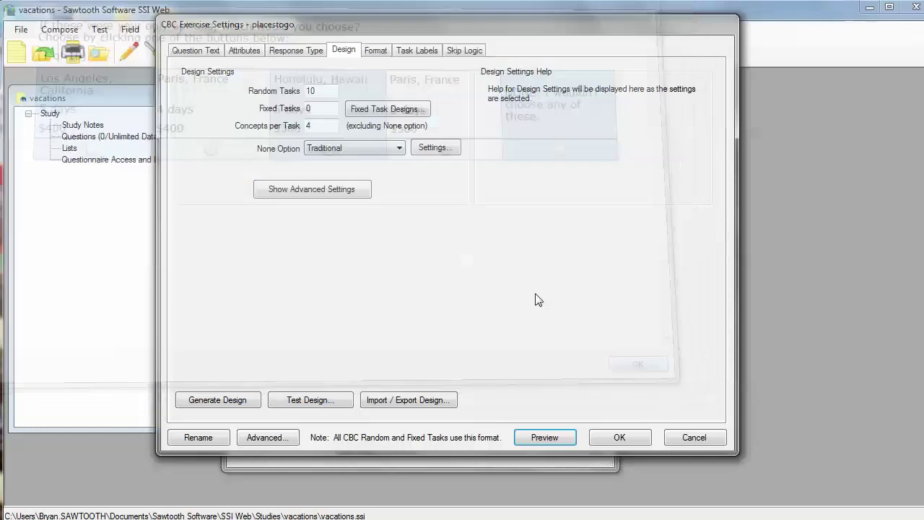
left_click(211, 53)
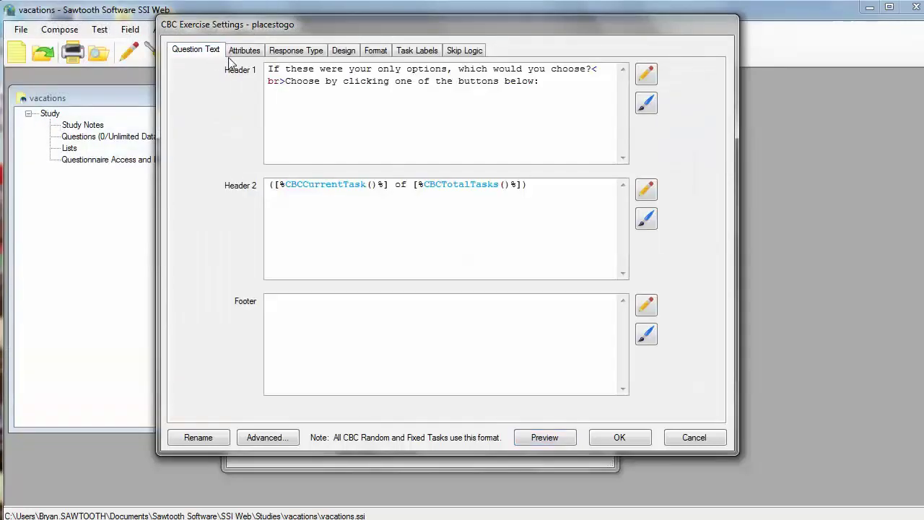
Insert the word "vacation" before "would" in the exercise's Header 1 question text.
double_click(505, 68)
key("Left")
type("vacation")
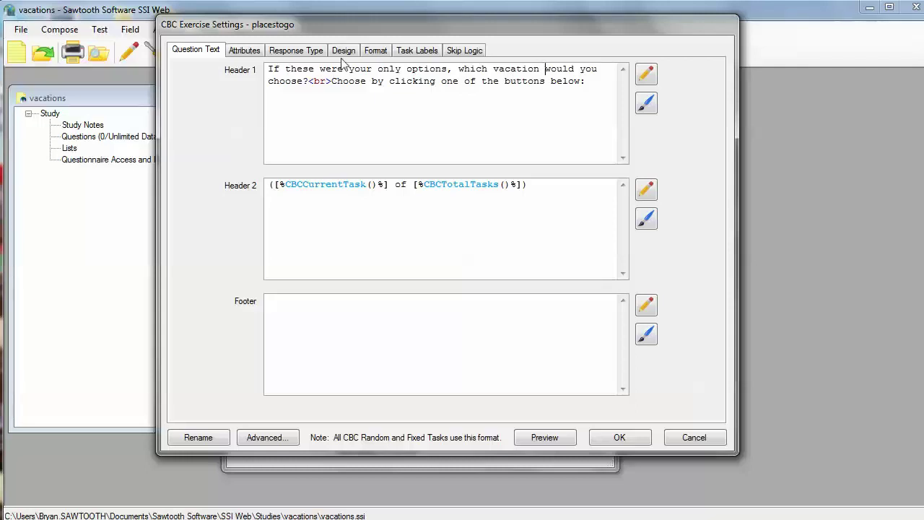
Show the exercise's format settings, preview the choice task's current layout and close the preview.
left_click(375, 54)
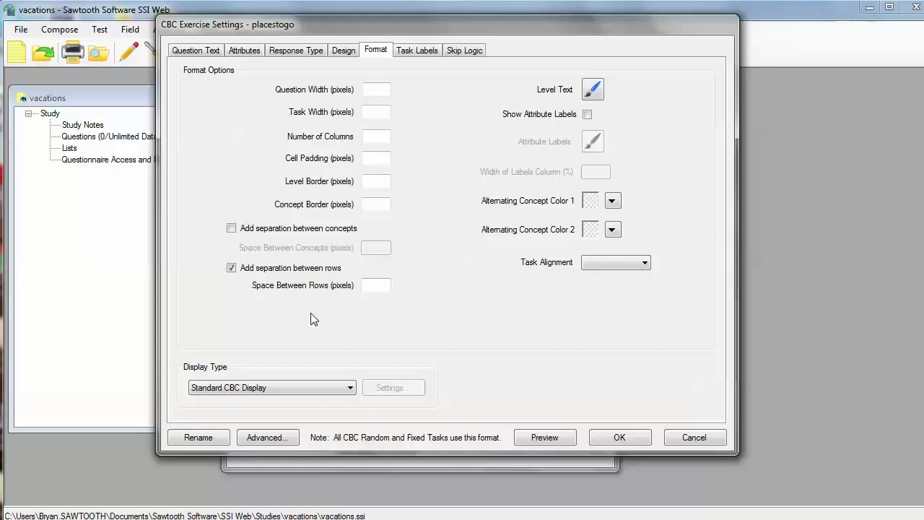
left_click(545, 437)
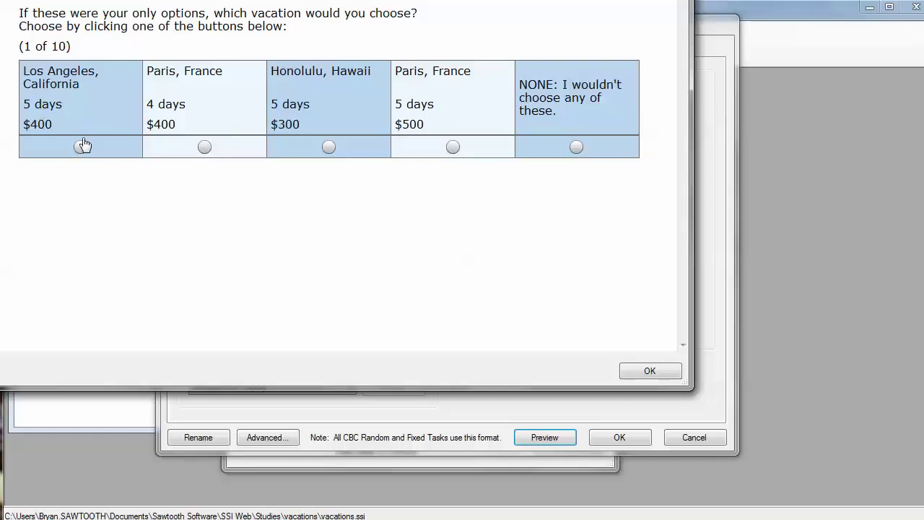
left_click(650, 372)
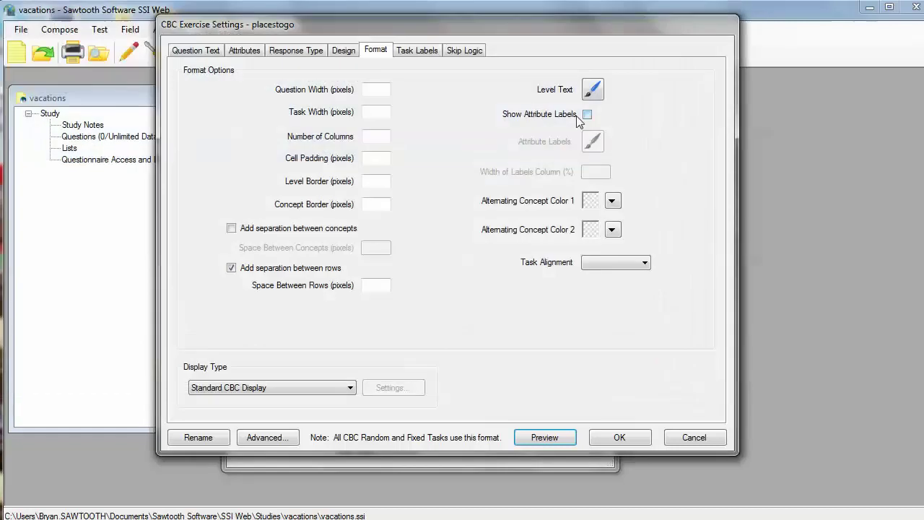
Enable attribute labels for the choice tasks, check them in a preview and close it.
left_click(587, 114)
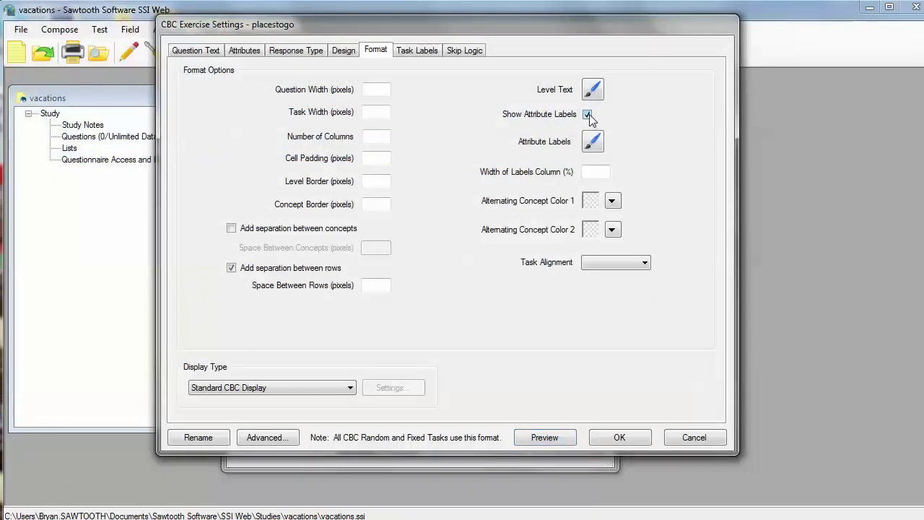
left_click(554, 439)
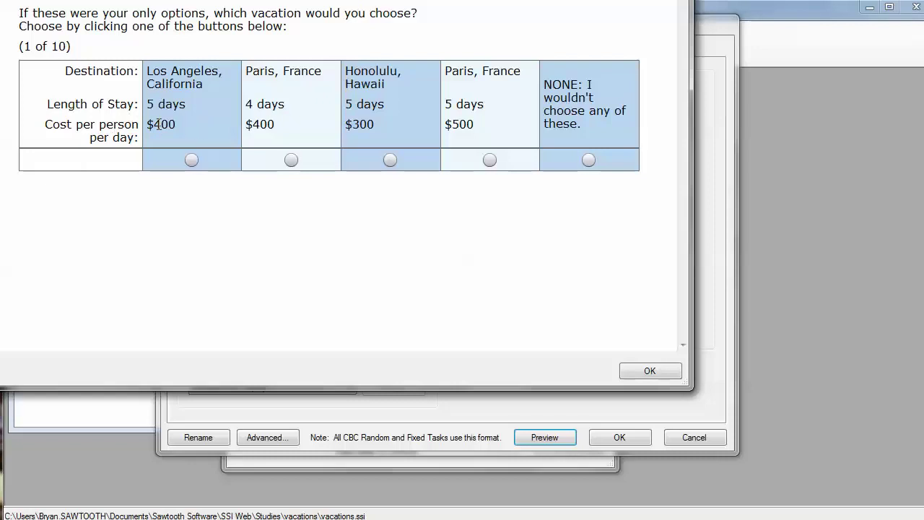
left_click(650, 370)
Generate the exercise's design, examine the versions, choice tasks and level frequencies in its report, and close the report.
left_click(348, 52)
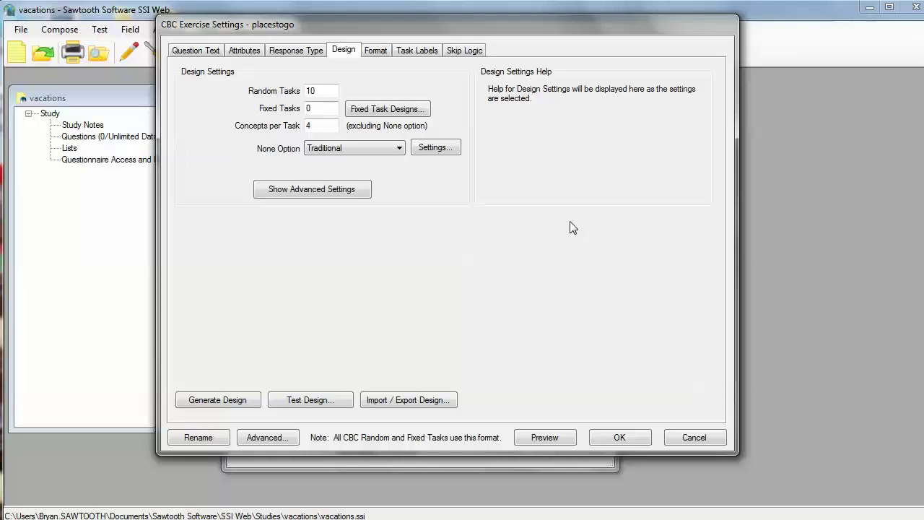
left_click(238, 401)
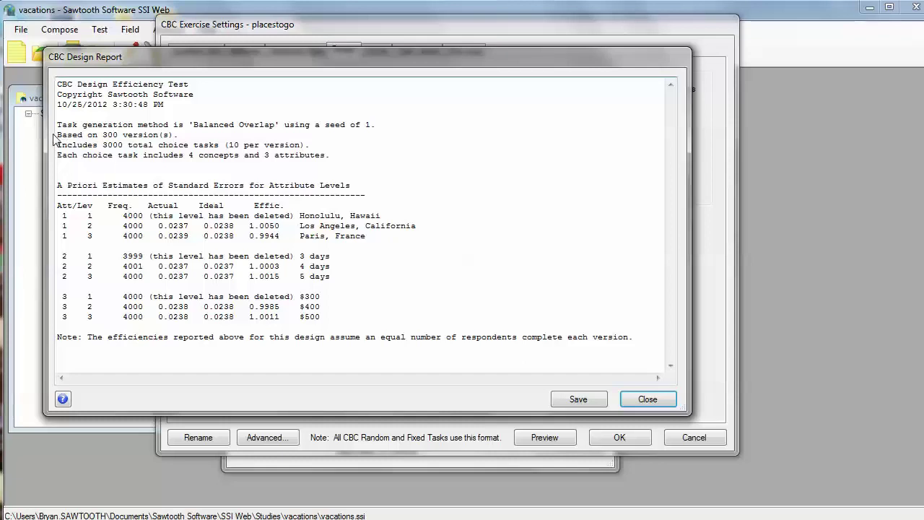
left_click_drag(57, 135, 149, 135)
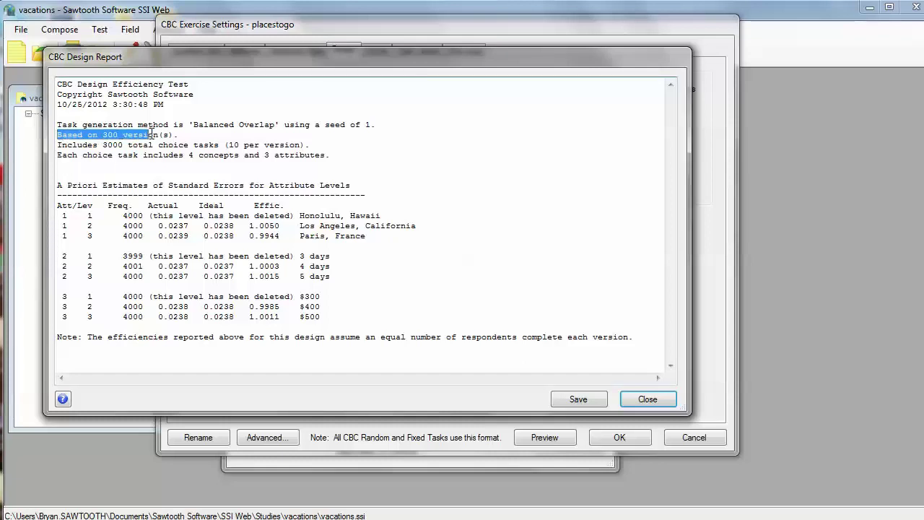
left_click_drag(224, 145, 303, 145)
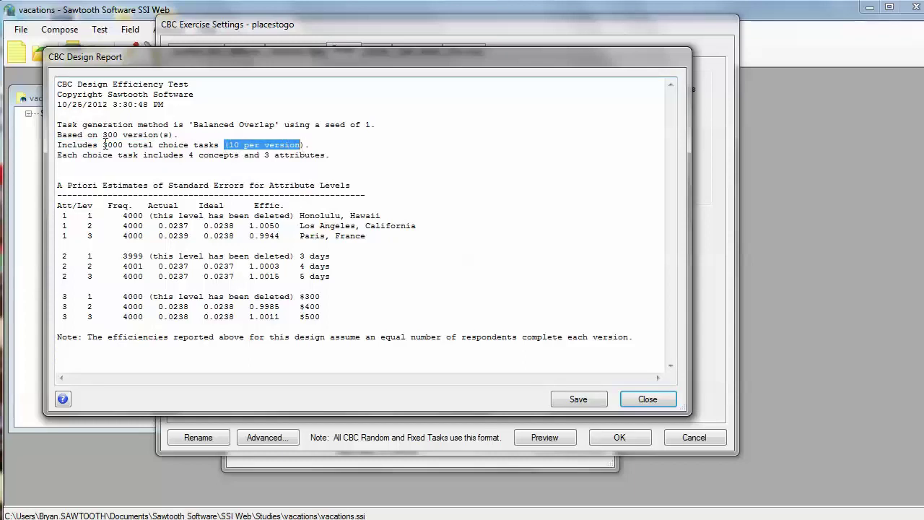
left_click_drag(100, 145, 223, 148)
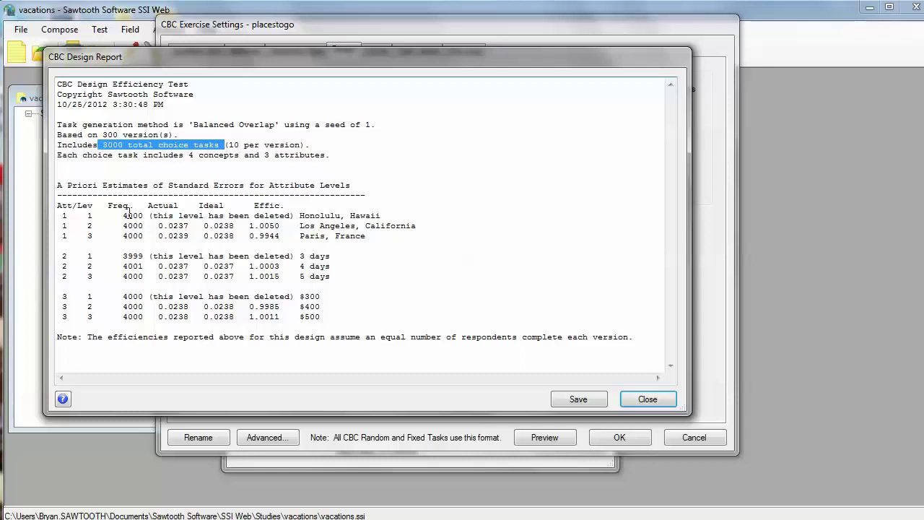
left_click_drag(123, 215, 144, 215)
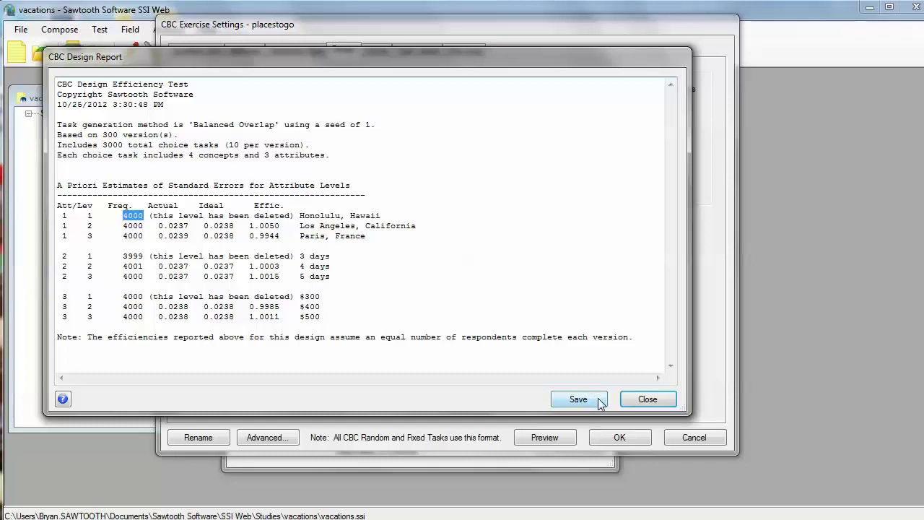
left_click(646, 402)
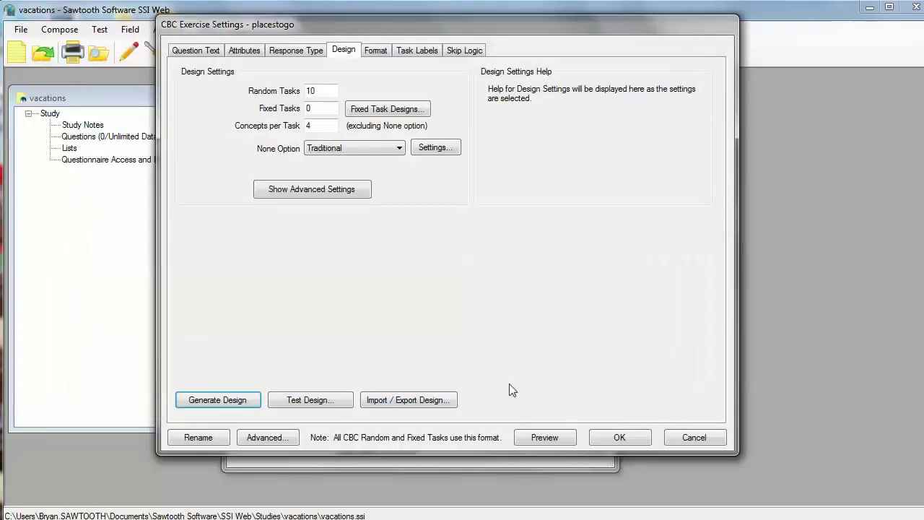
Test the design with 2-way frequencies and an advanced test using 300 respondents and 20 percent None.
left_click(320, 403)
left_click(304, 198)
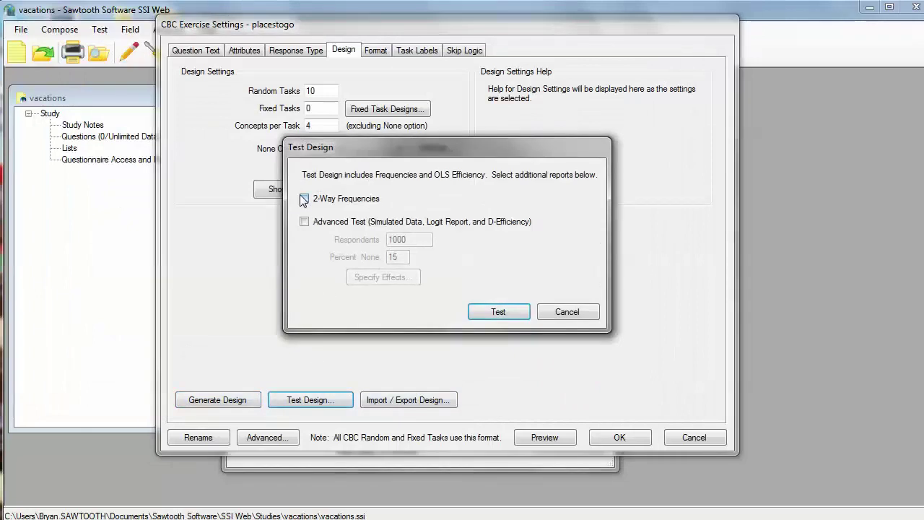
left_click(304, 223)
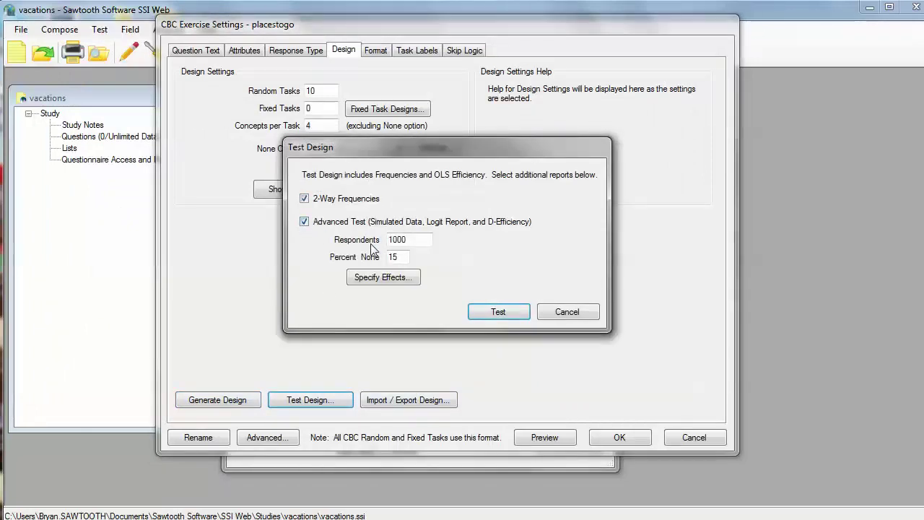
double_click(417, 241)
type("3")
double_click(391, 257)
type("20")
left_click(498, 311)
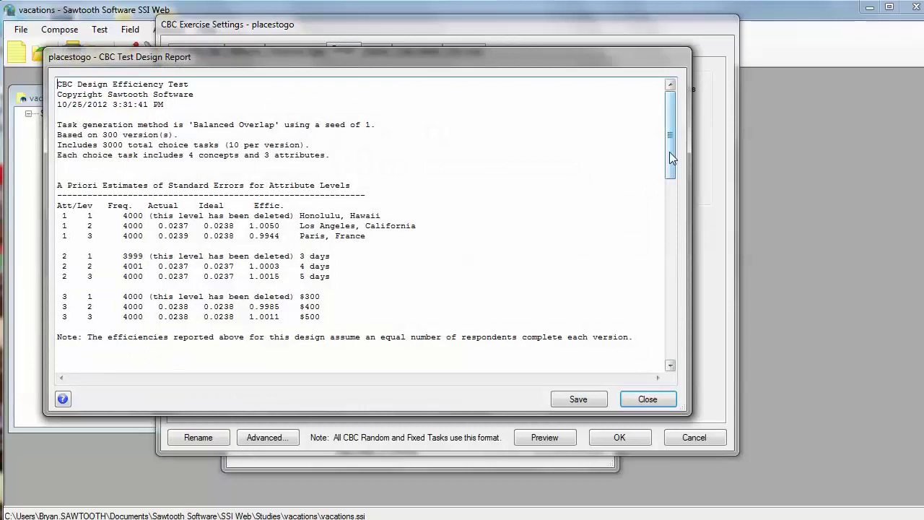
Examine how often attribute levels appear together in the test report's Two-Way Frequencies table.
left_click_drag(669, 152, 670, 238)
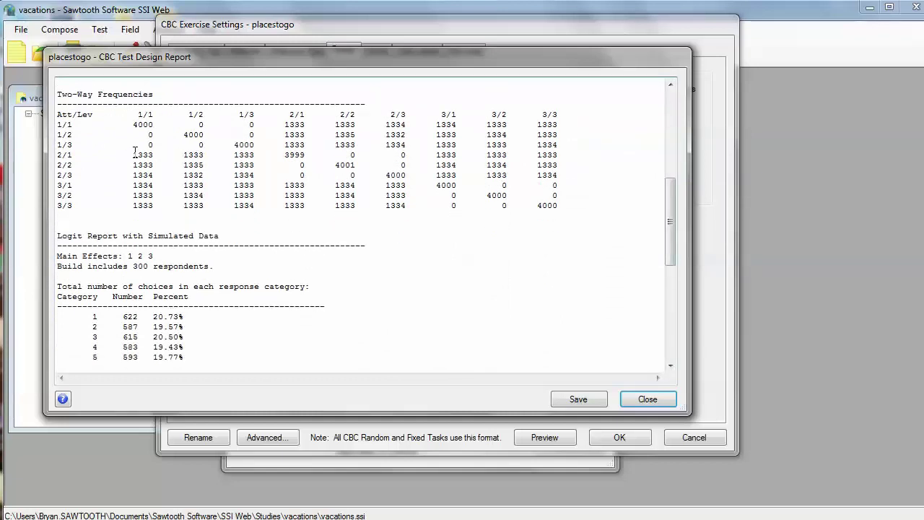
left_click_drag(136, 114, 154, 114)
left_click_drag(132, 154, 153, 155)
Examine the simulated logit report's respondents, choice percentages per category and standard errors, then close the test report.
left_click_drag(672, 228, 665, 271)
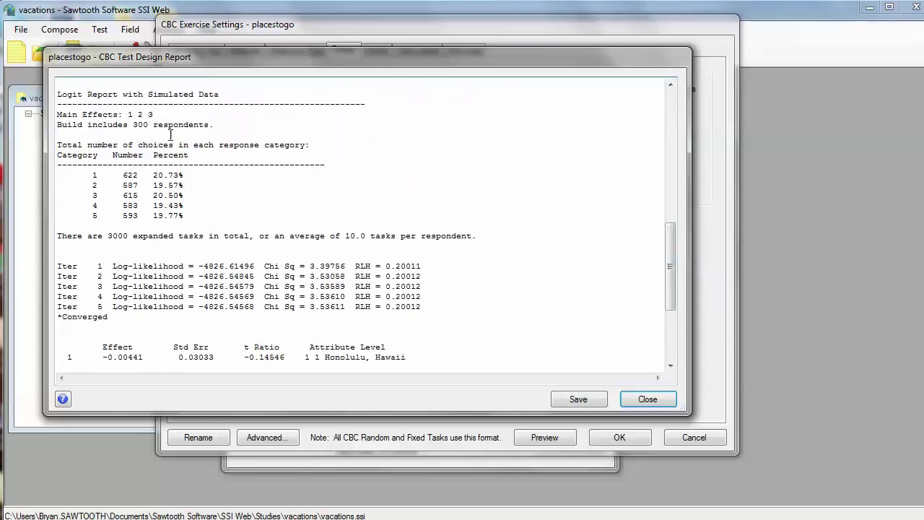
left_click_drag(134, 126, 210, 126)
left_click_drag(77, 175, 222, 218)
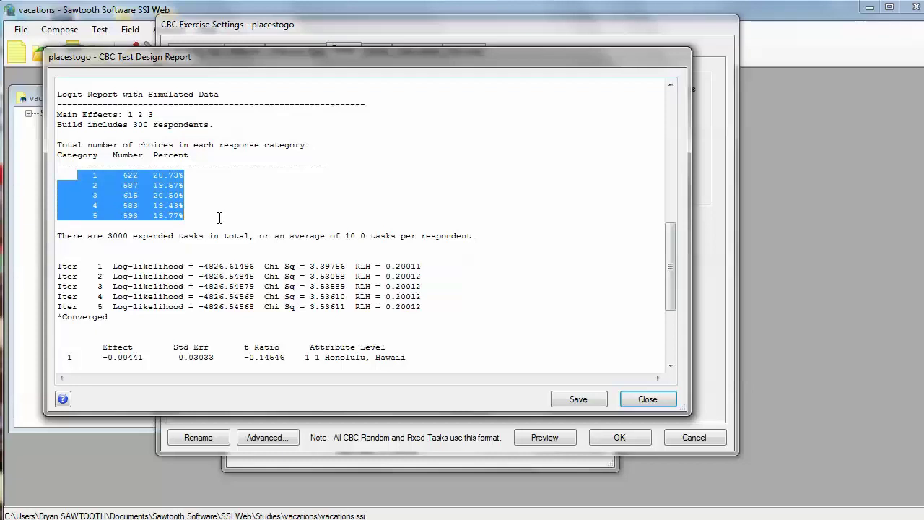
left_click_drag(88, 216, 186, 215)
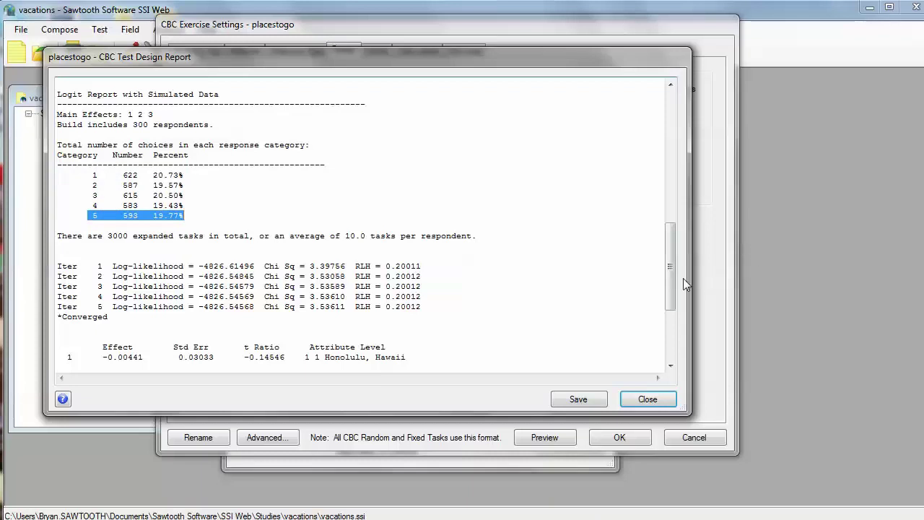
left_click_drag(669, 286, 669, 347)
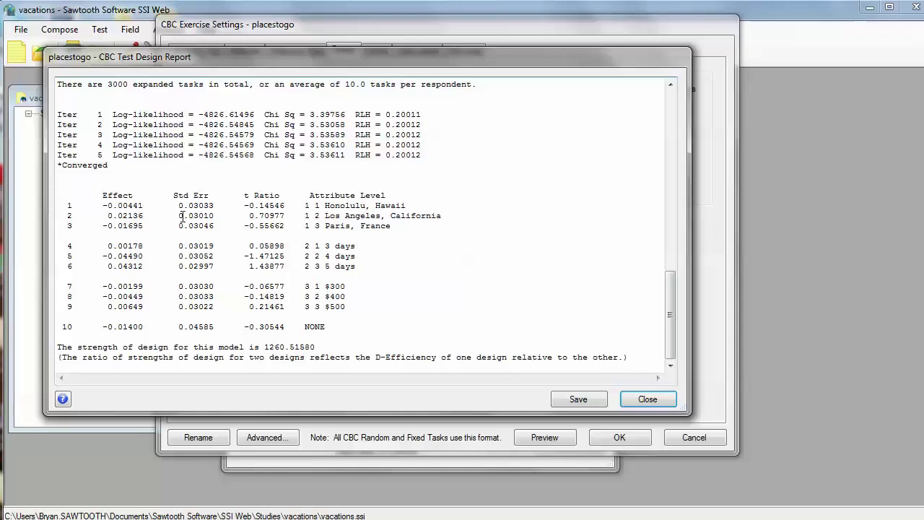
left_click_drag(175, 205, 216, 209)
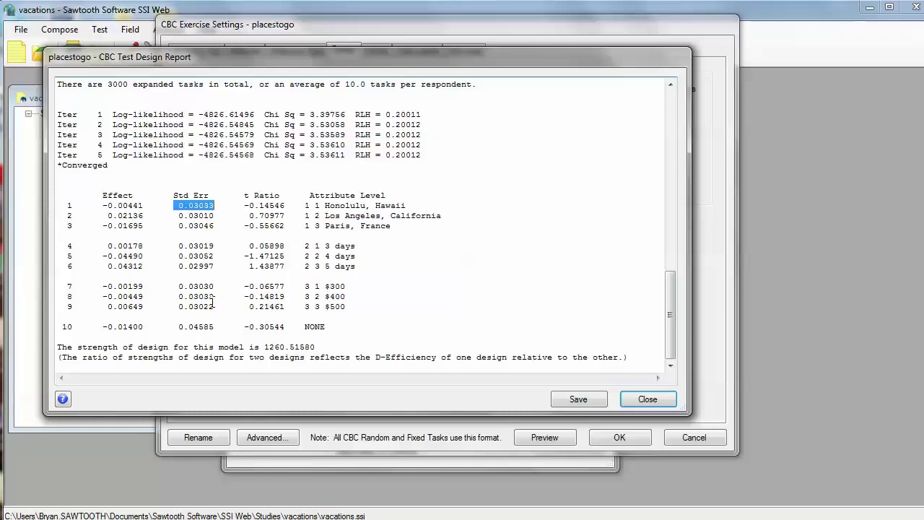
left_click(652, 399)
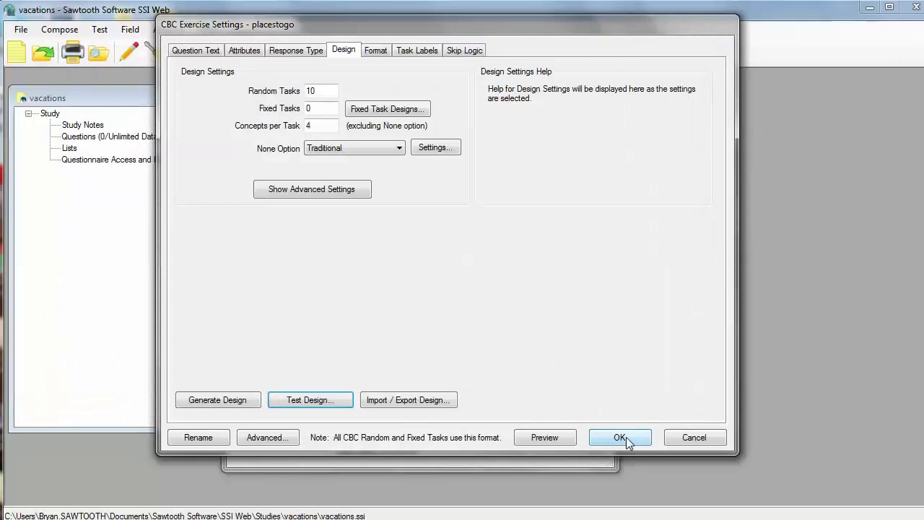
Preview a choice task from the generated design, then accept the exercise settings and return to the questionnaire.
left_click(558, 438)
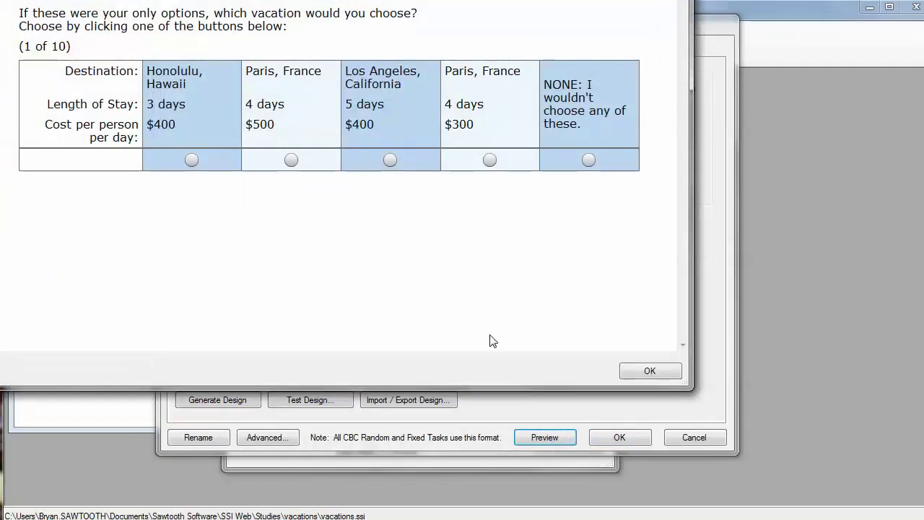
left_click(649, 371)
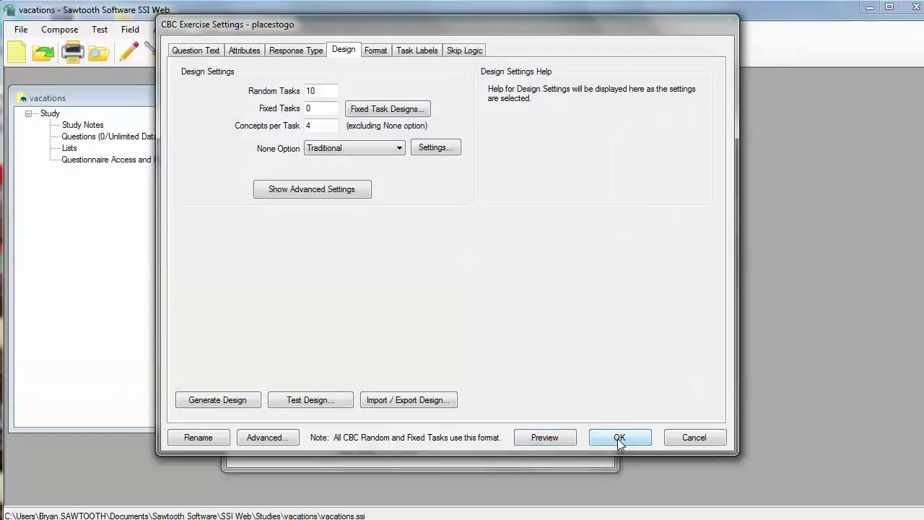
left_click(619, 437)
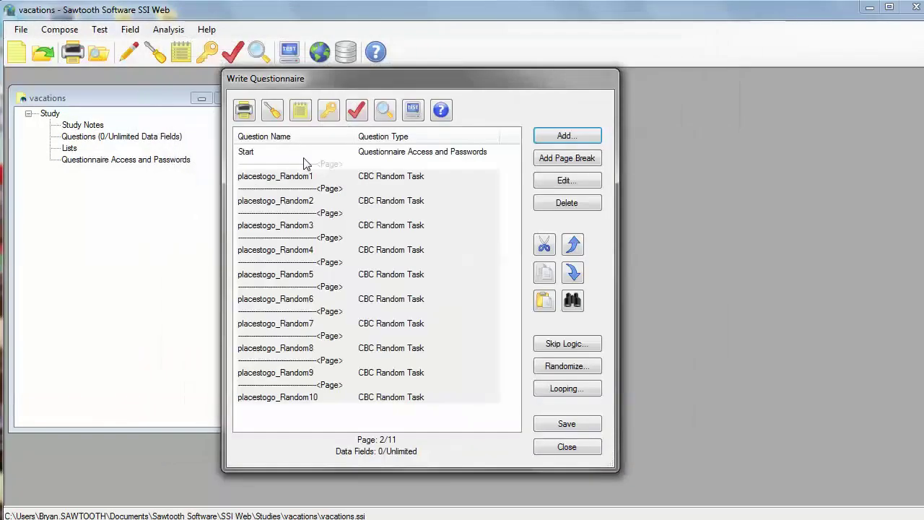
Open the survey settings and browse the previews of the library styles from autumn to crimson.
left_click(274, 115)
left_click(202, 98)
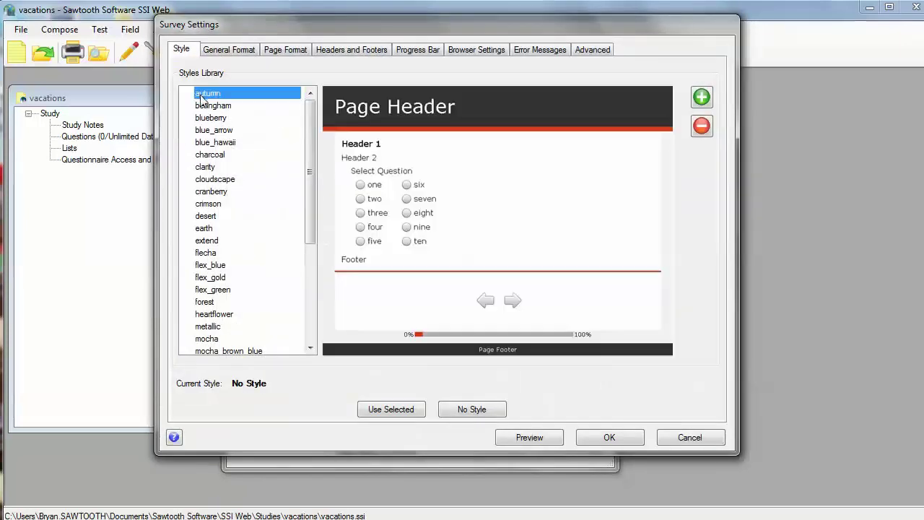
left_click(205, 106)
left_click(207, 119)
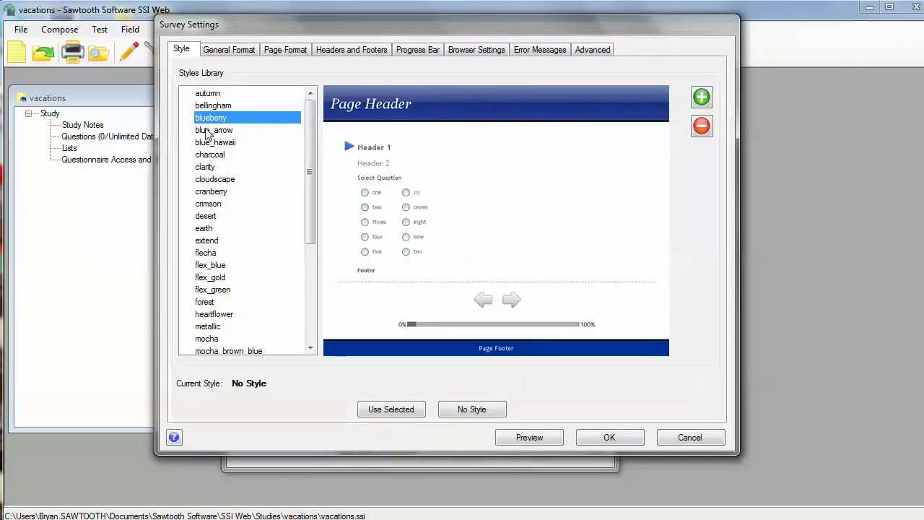
left_click(208, 130)
left_click(209, 144)
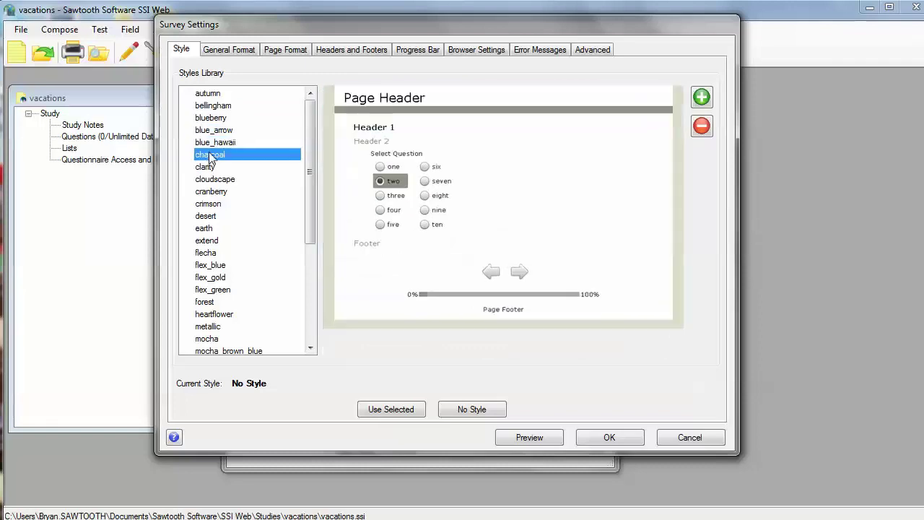
left_click(210, 156)
left_click(207, 167)
left_click(207, 179)
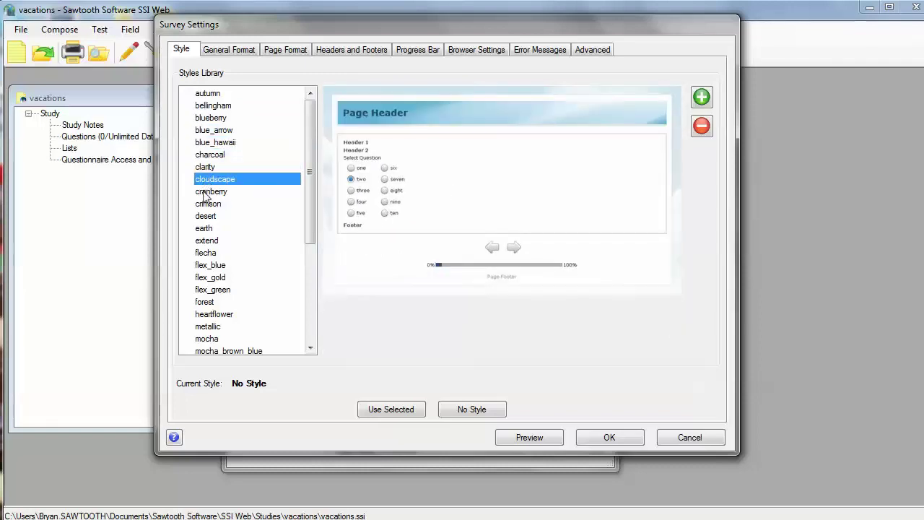
left_click(205, 192)
left_click(206, 205)
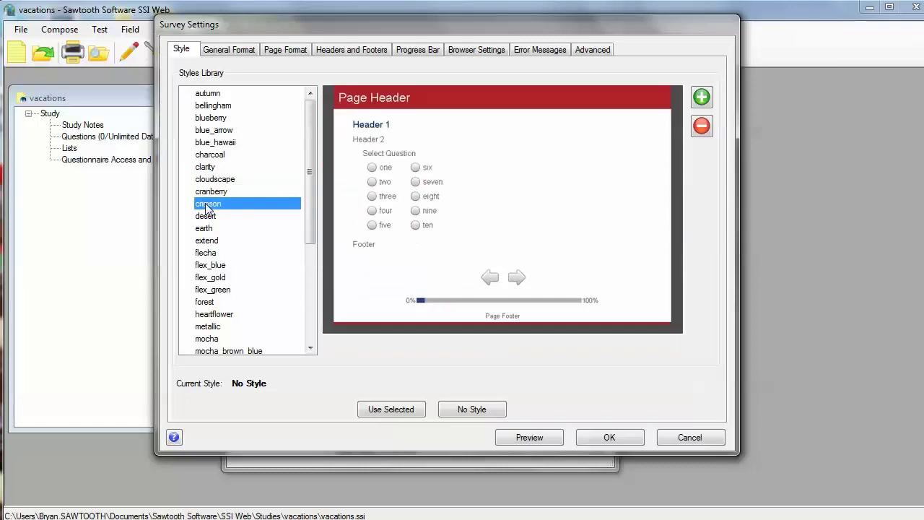
Apply the desert style to the survey and accept the survey settings.
left_click(206, 217)
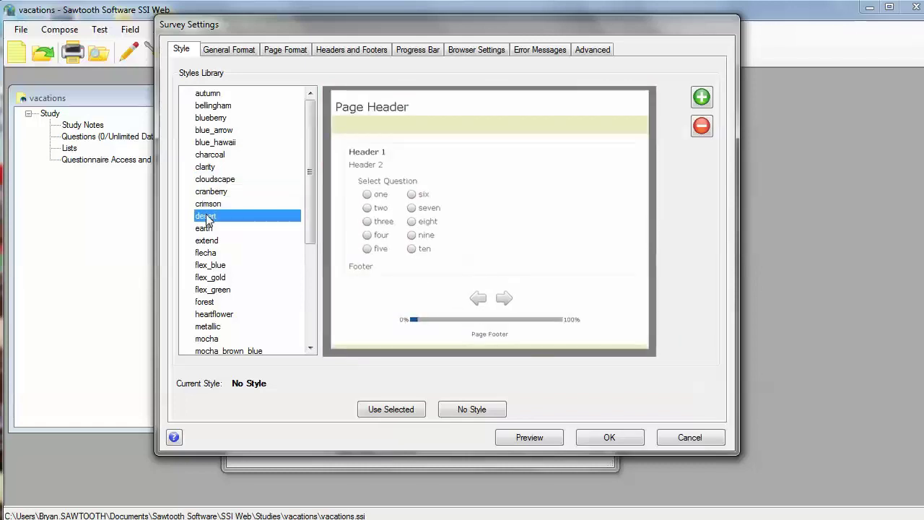
left_click(389, 411)
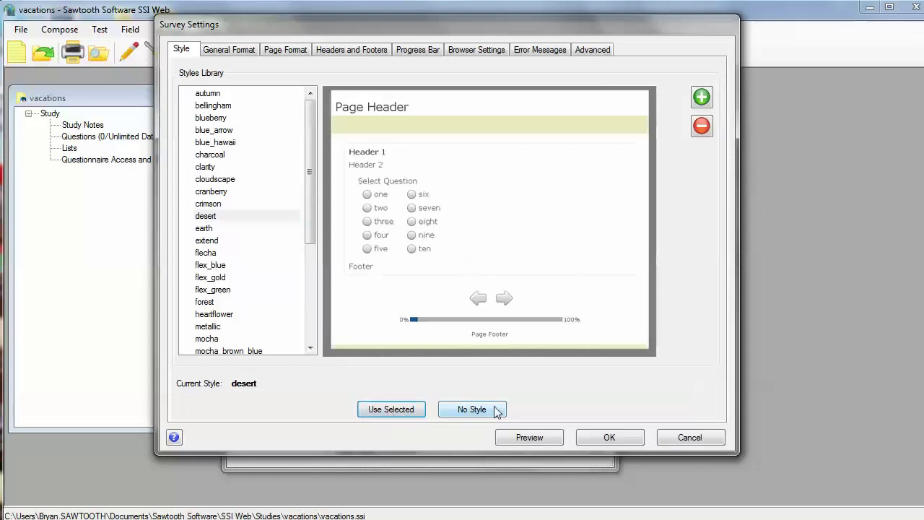
left_click(608, 437)
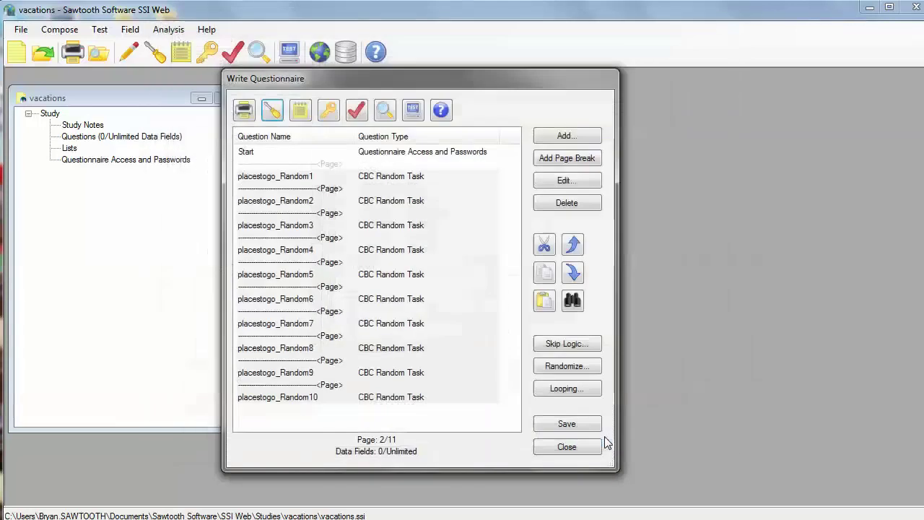
Preview the first random choice task with the applied survey style and accept the exercise settings.
left_click(286, 181)
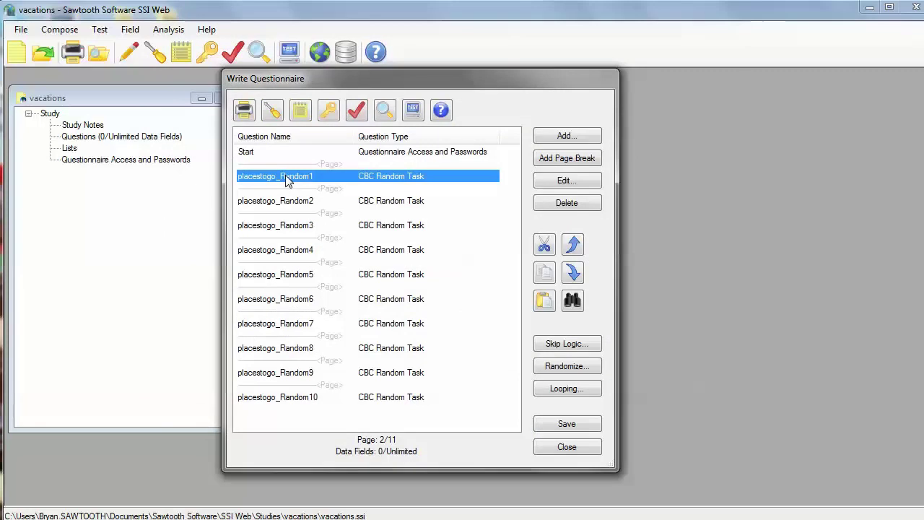
left_click(562, 181)
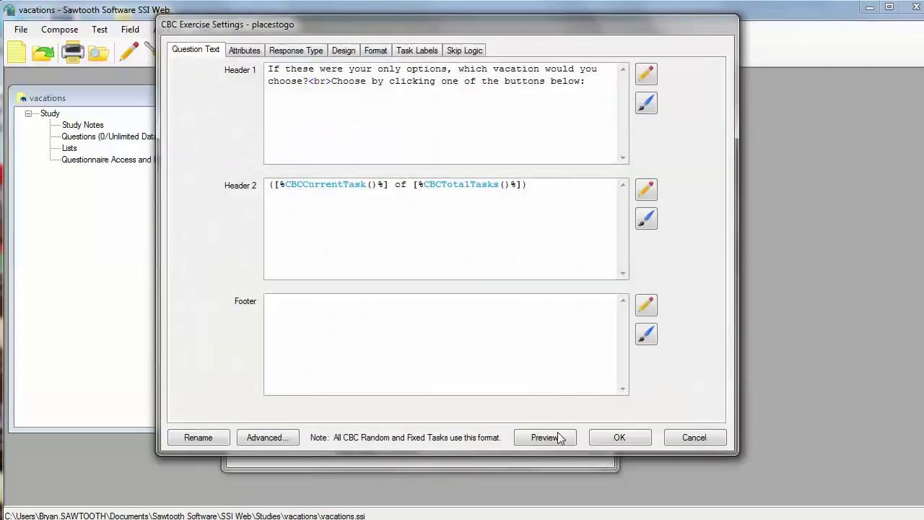
left_click(559, 437)
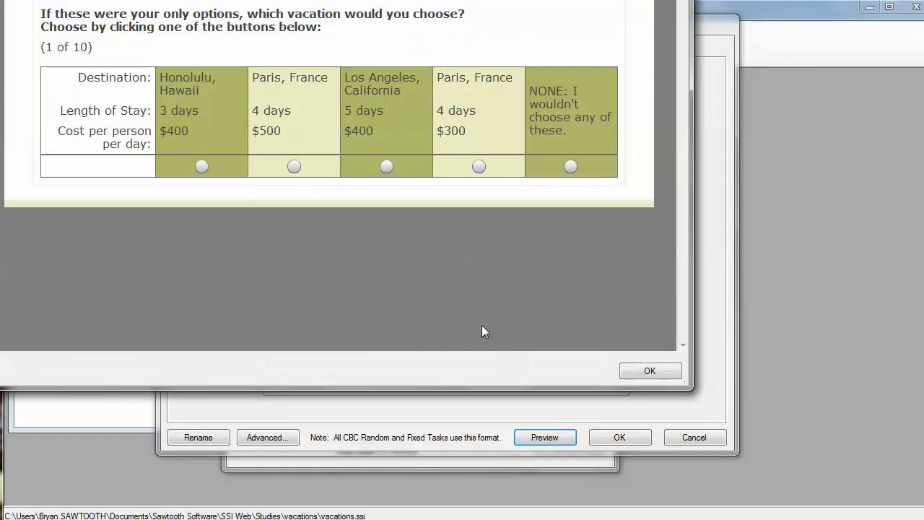
left_click(650, 370)
left_click(619, 437)
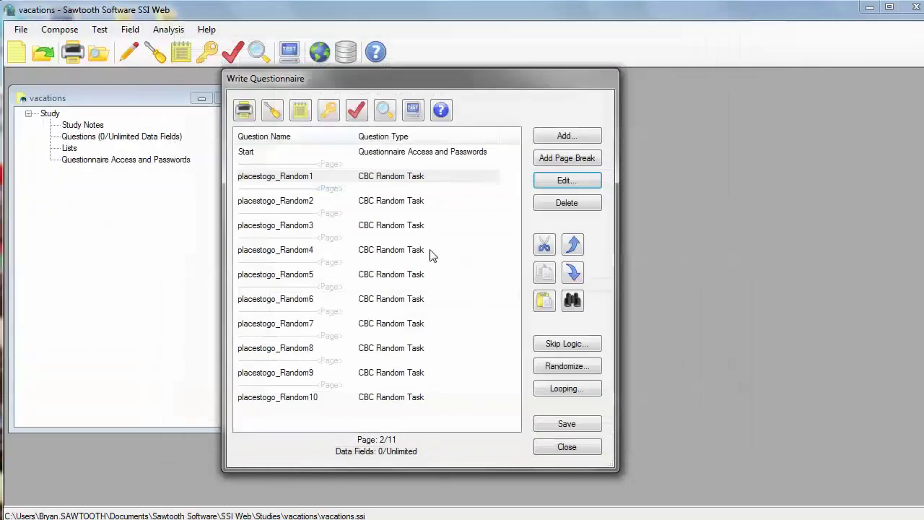
Change the survey style to bellingham and accept the survey settings.
left_click(273, 114)
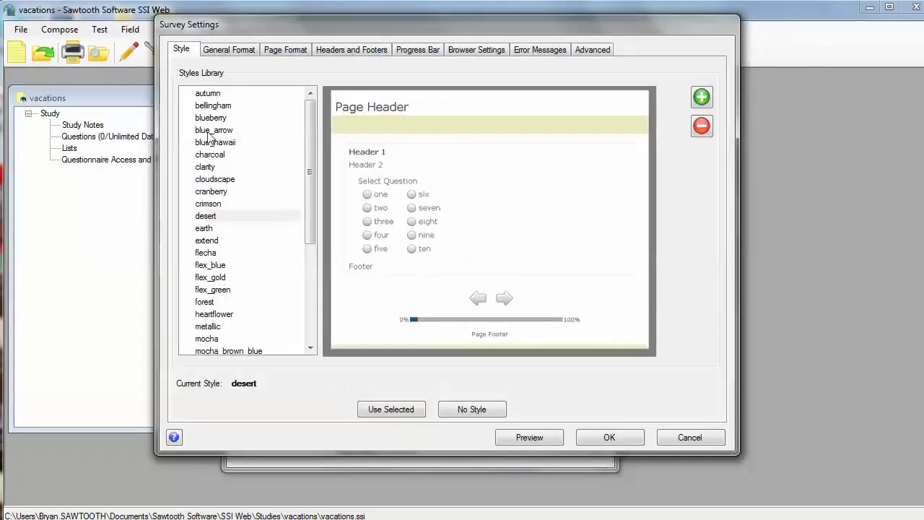
left_click(213, 105)
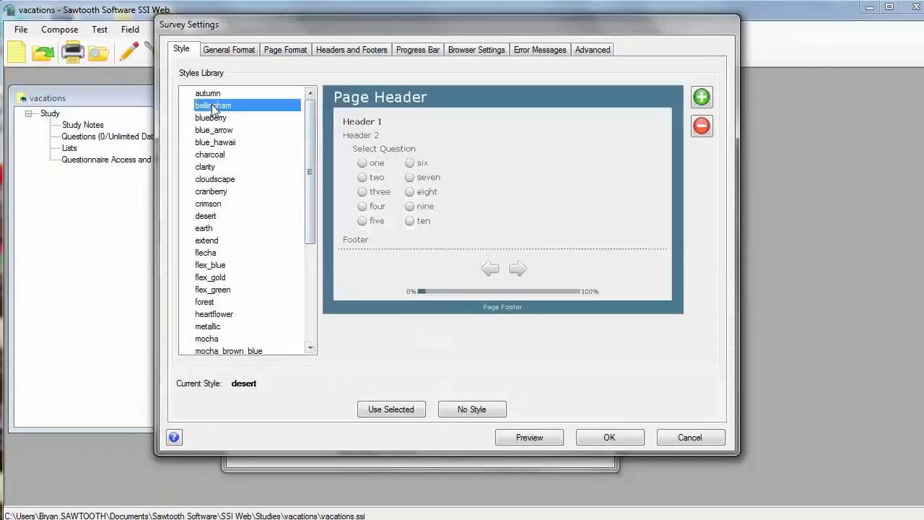
left_click(416, 411)
left_click(618, 437)
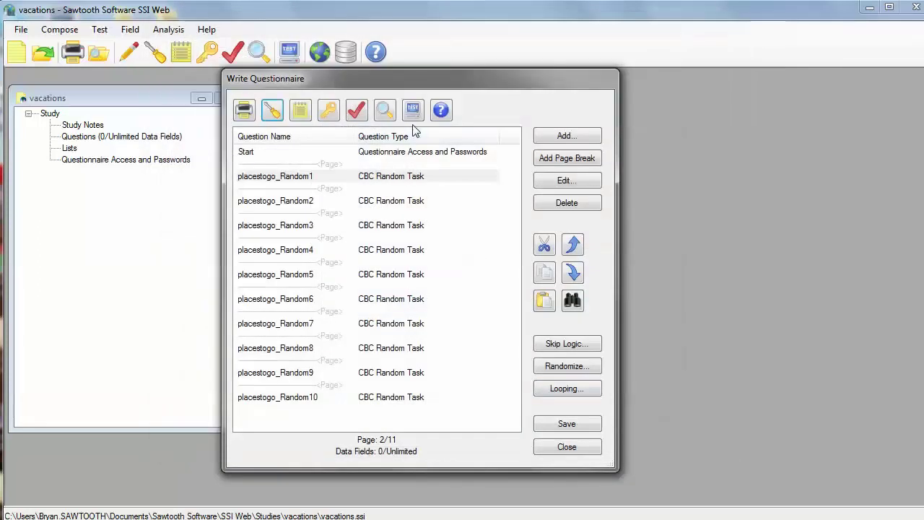
Set Header 1 of the Start question to "Welcome to the survey!" and accept it.
double_click(262, 158)
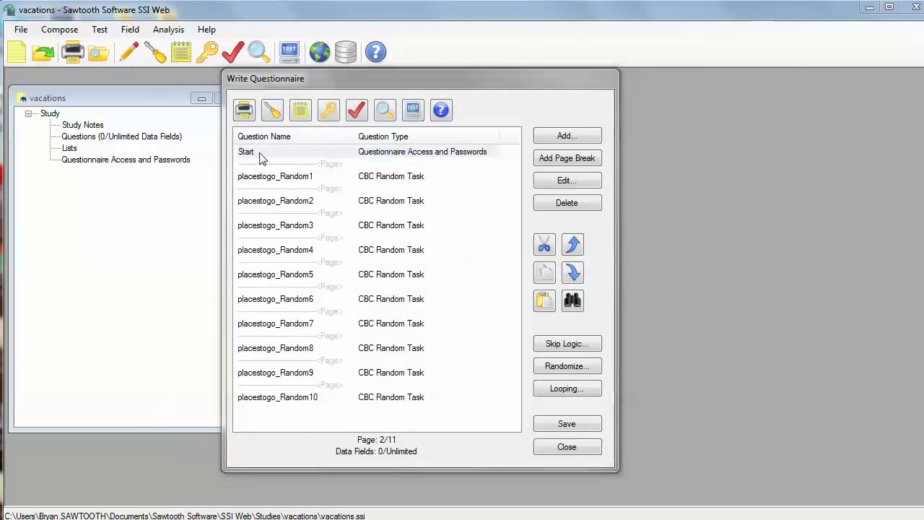
type("Wel")
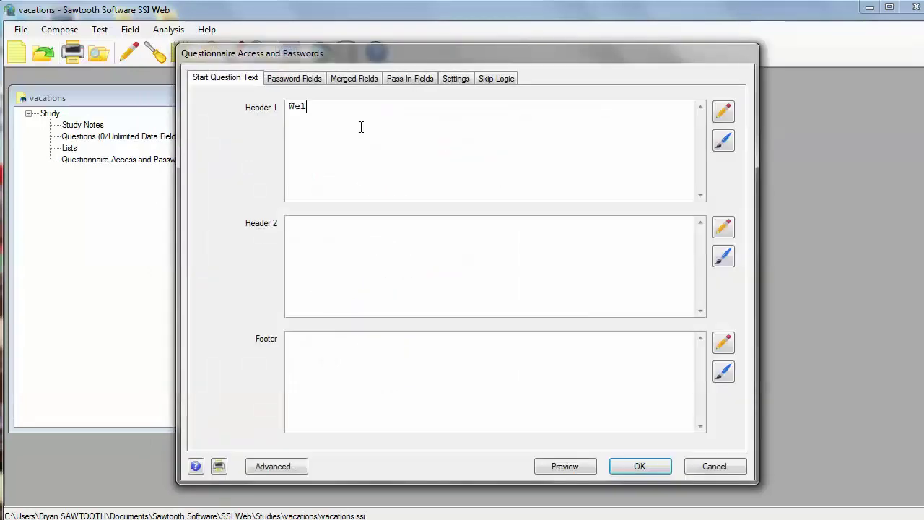
type("come to the survey!")
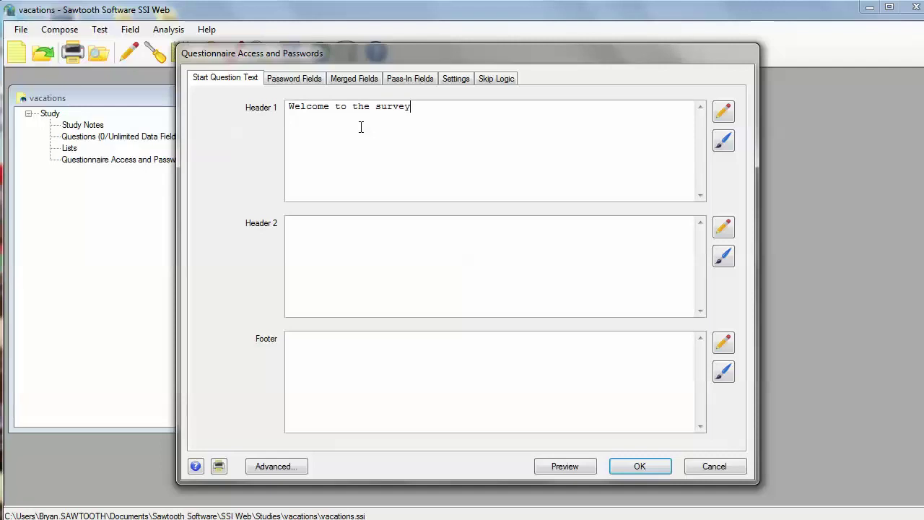
left_click(655, 468)
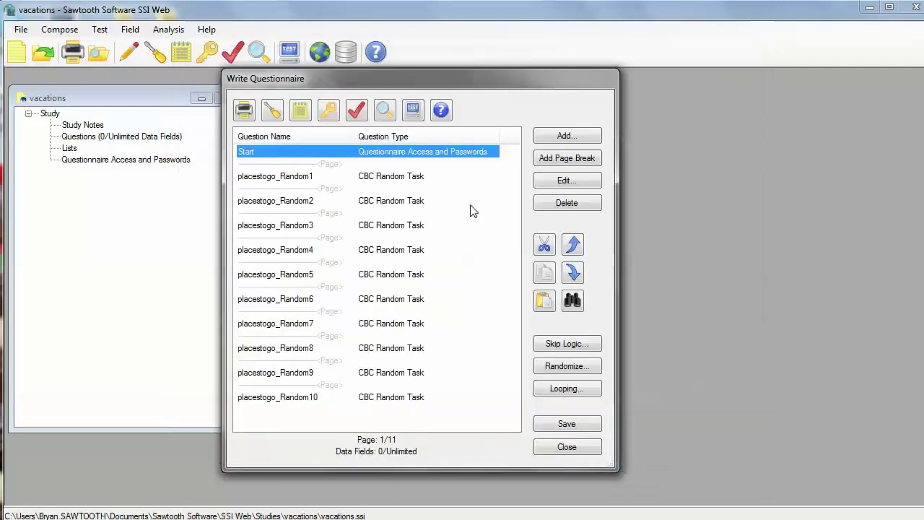
Run a local test of the survey and advance past the welcome page to the first choice task.
left_click(423, 112)
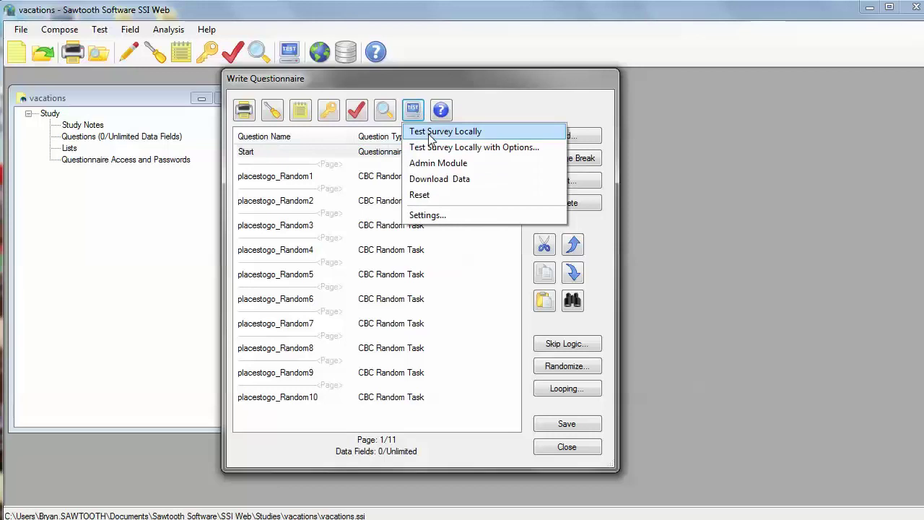
left_click(430, 136)
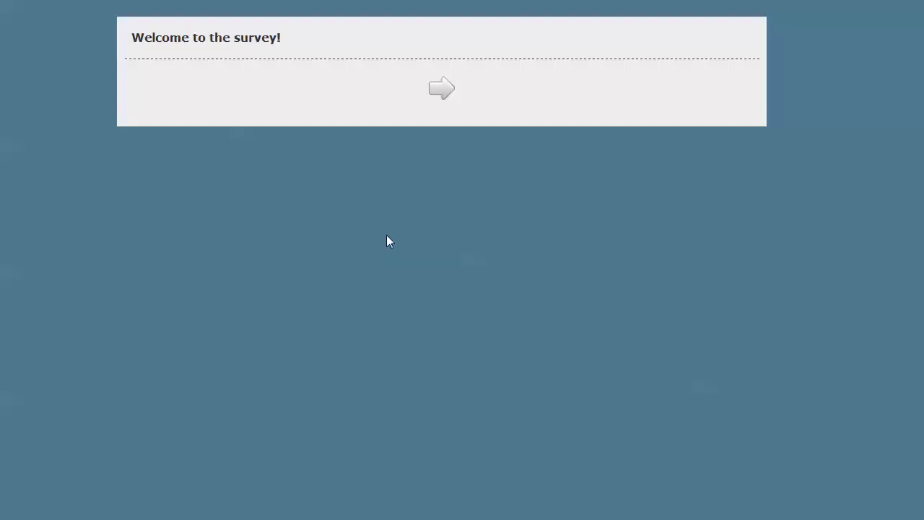
left_click(442, 90)
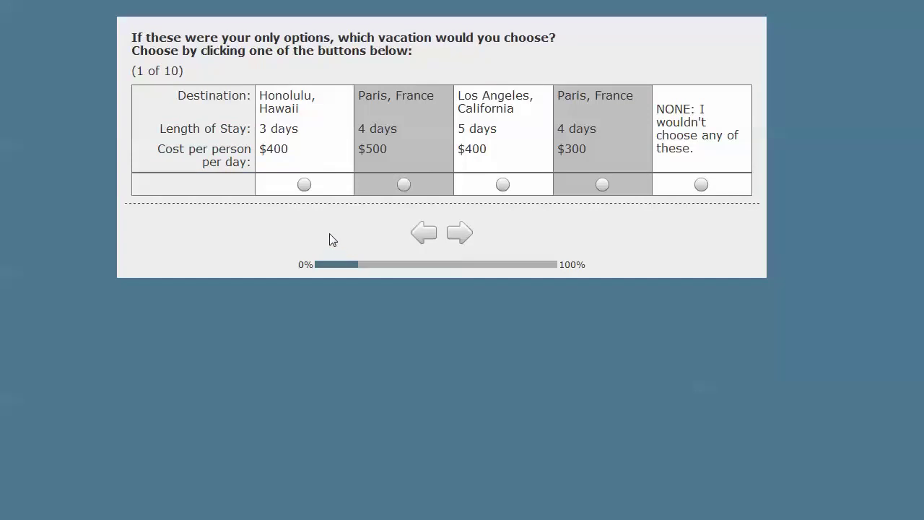
Answer choice tasks 1 to 4 with Los Angeles 5 days $400, Honolulu 4 days $400, Los Angeles 3 days $500 and NONE.
left_click(502, 185)
left_click(460, 233)
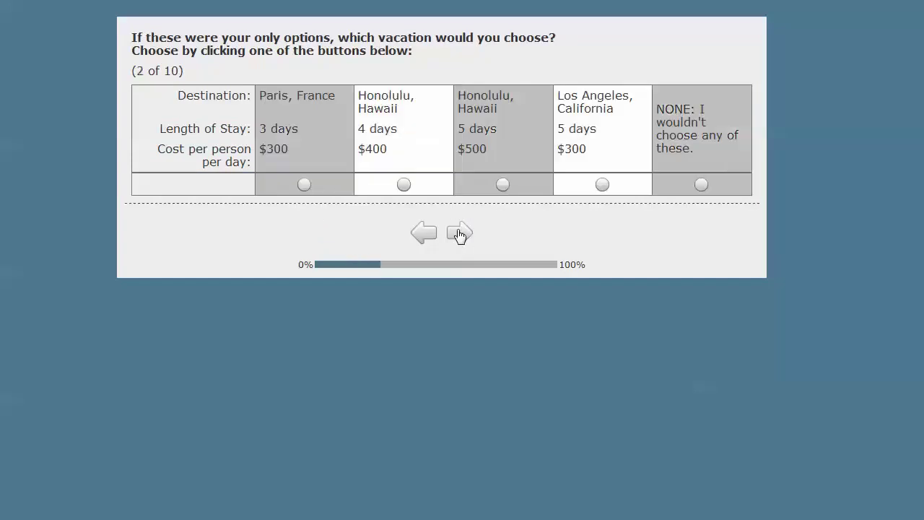
left_click(404, 188)
left_click(468, 234)
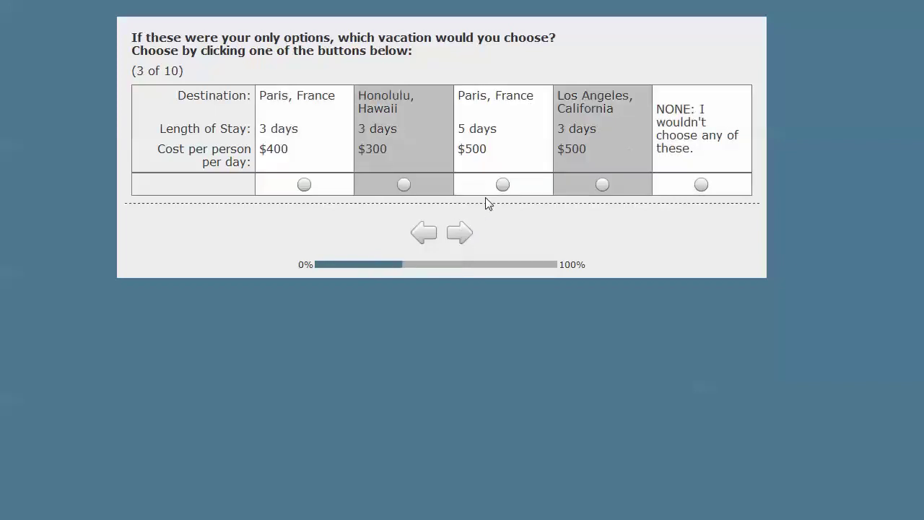
left_click(603, 185)
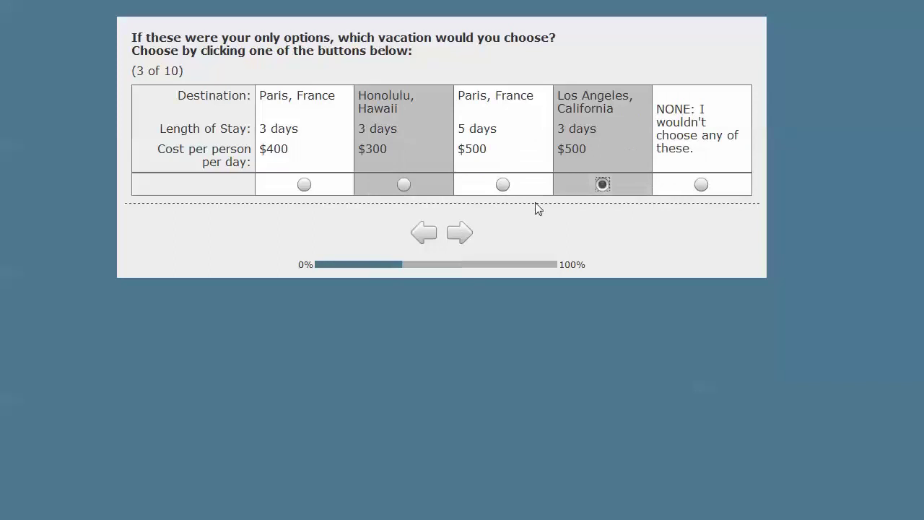
left_click(461, 239)
left_click(700, 186)
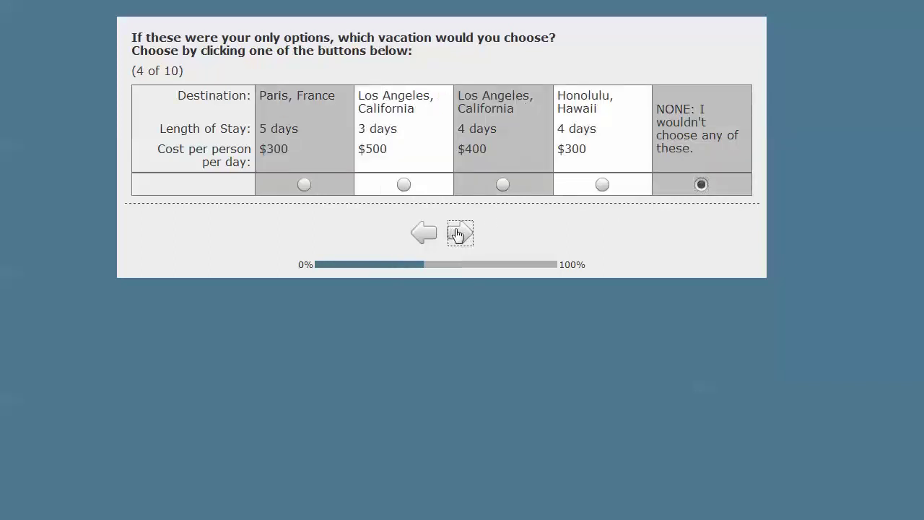
left_click(460, 232)
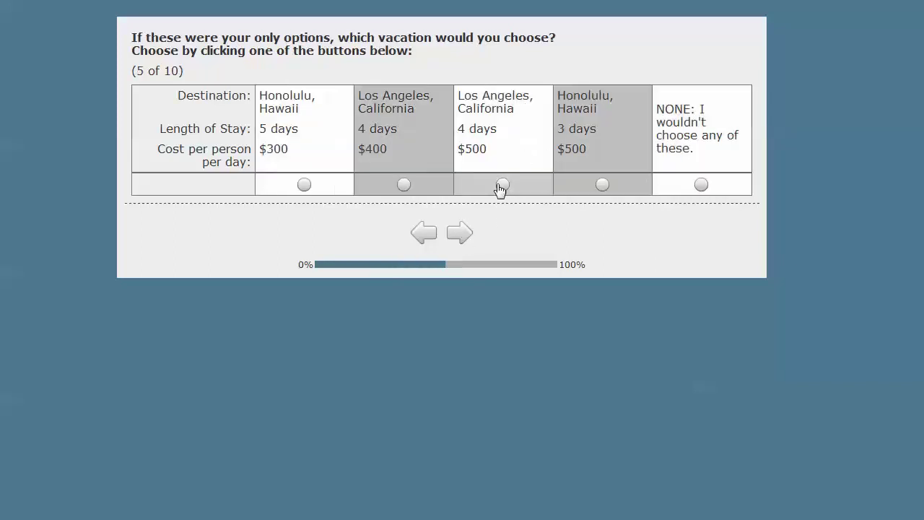
Try to advance past choice task 5 without an answer, and select its 4-day Los Angeles option at $500.
left_click(459, 234)
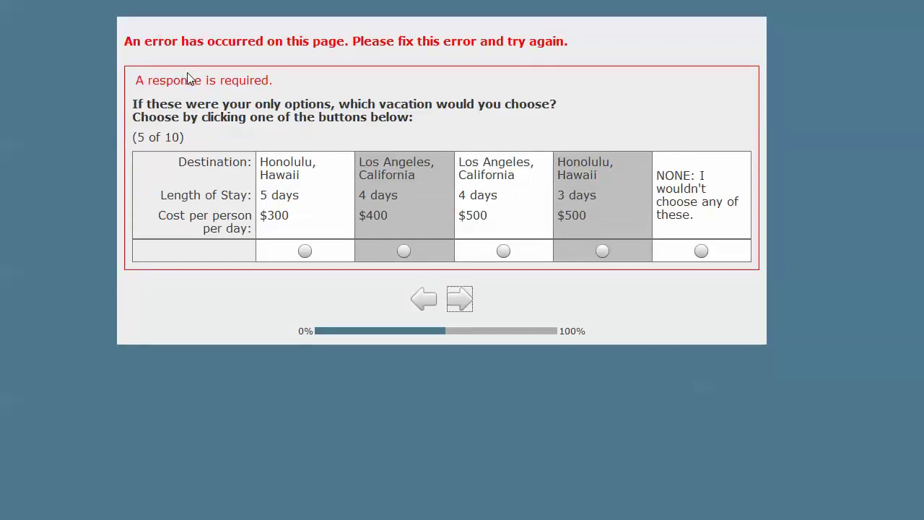
left_click(504, 253)
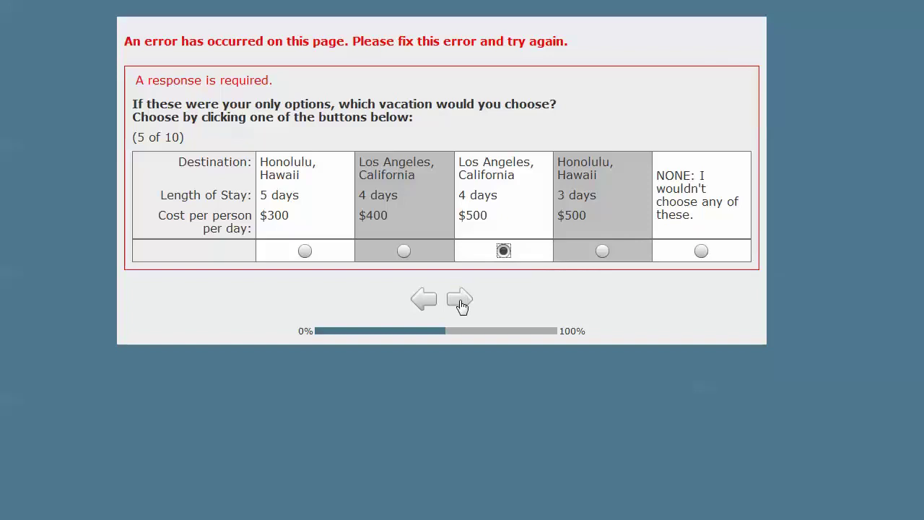